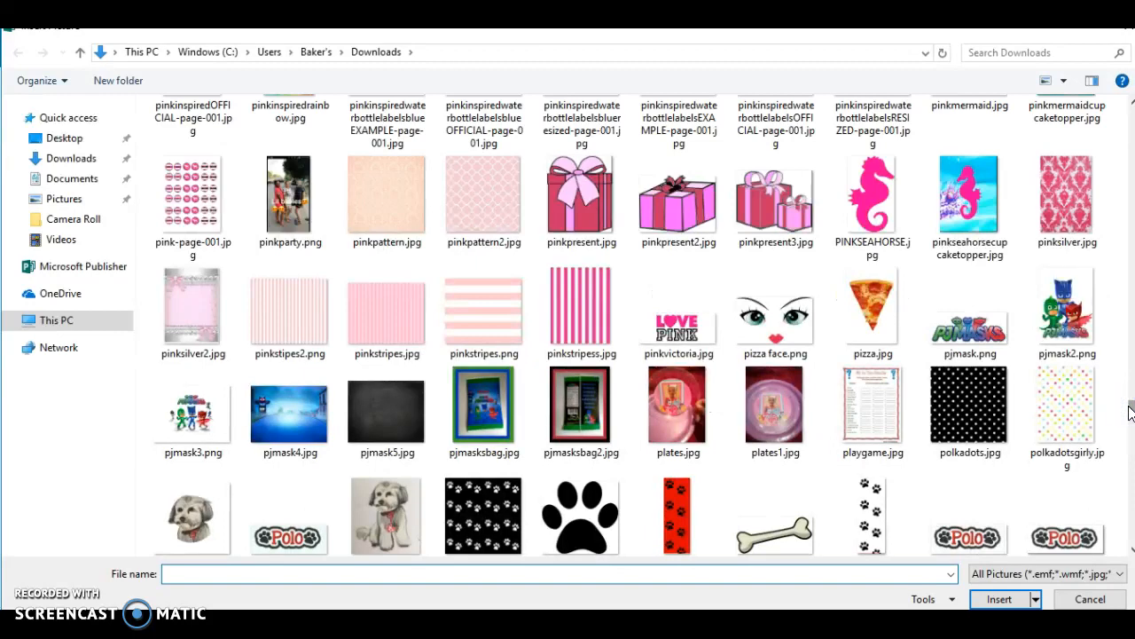
- Insert the pictures pearl.png and pearl2.jpg from the Downloads folder into the publication
scroll(1131, 407, "up", 10)
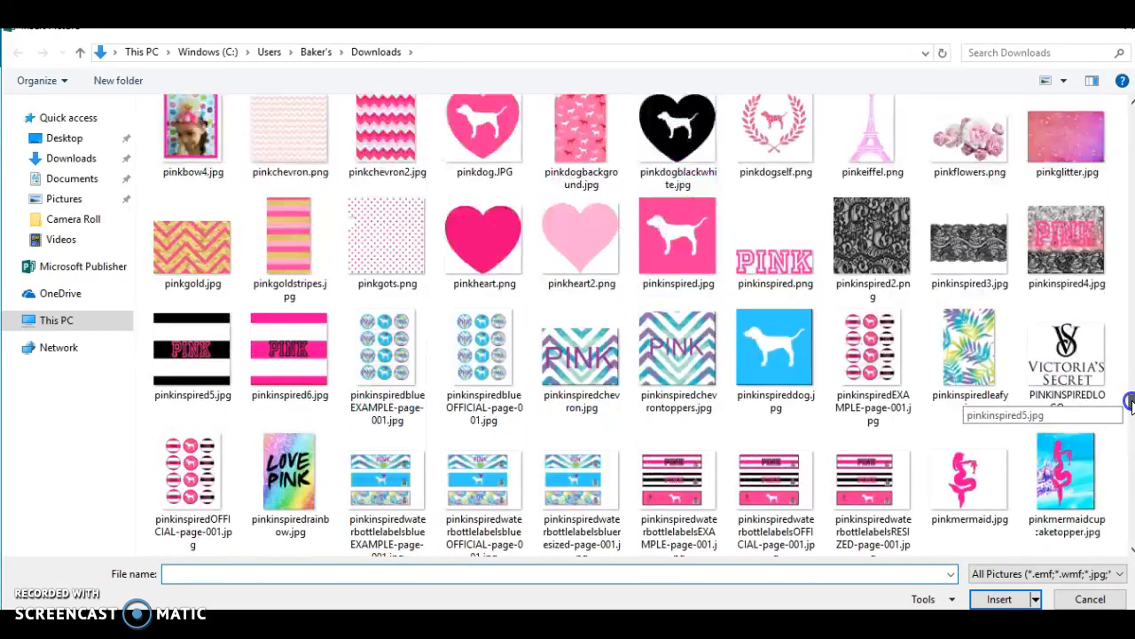
scroll(1131, 402, "up", 20)
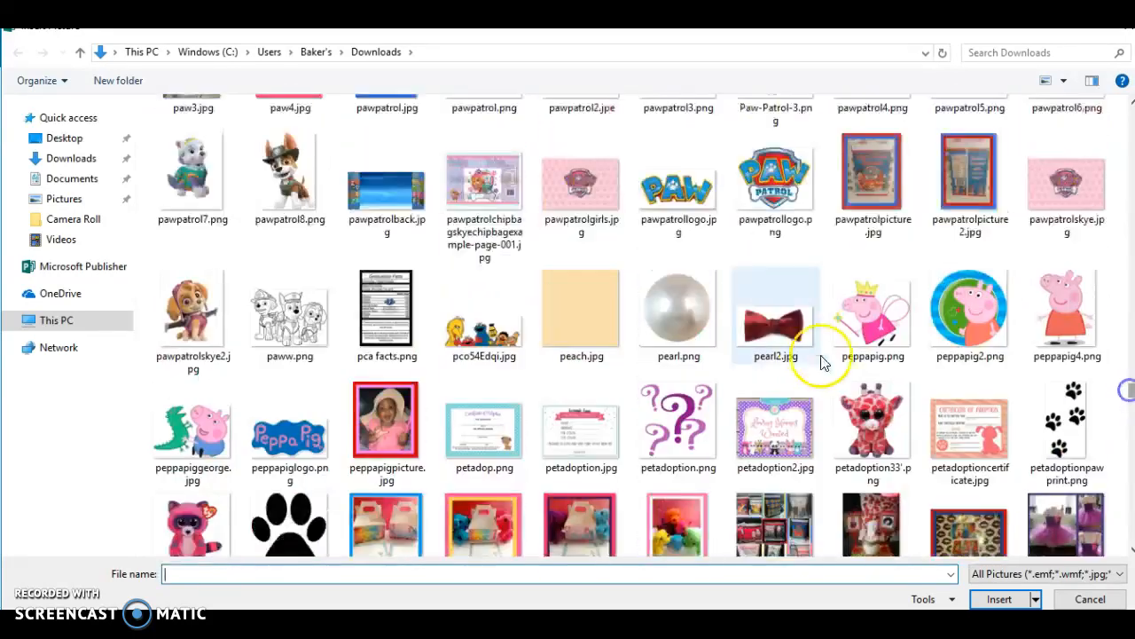
left_click(774, 324)
left_click(673, 321, "ctrl")
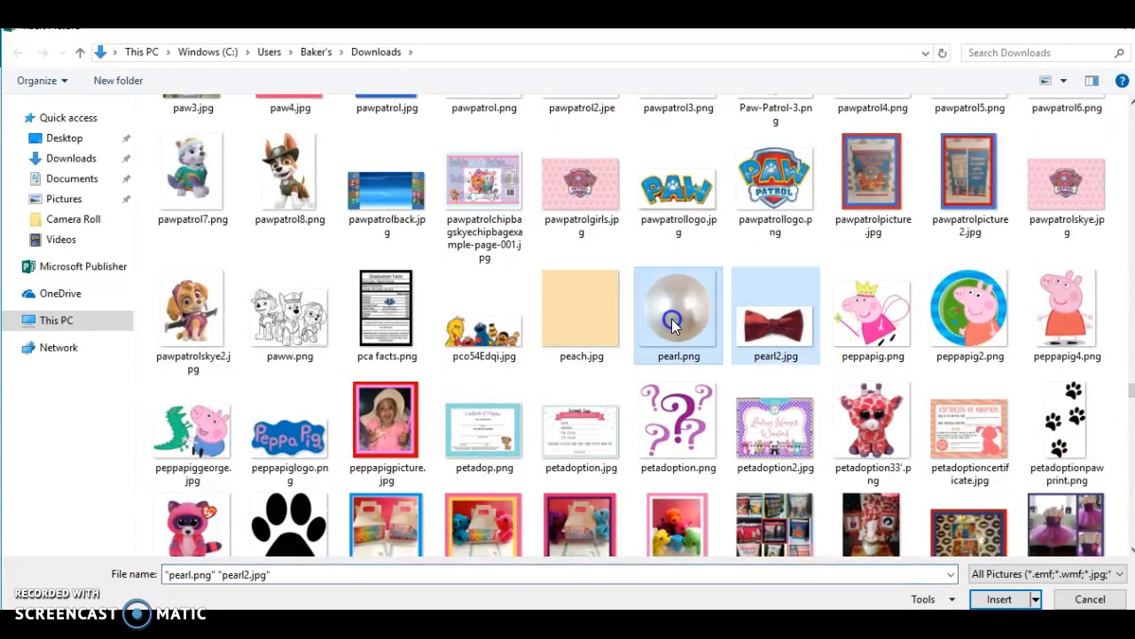
left_click(1000, 599)
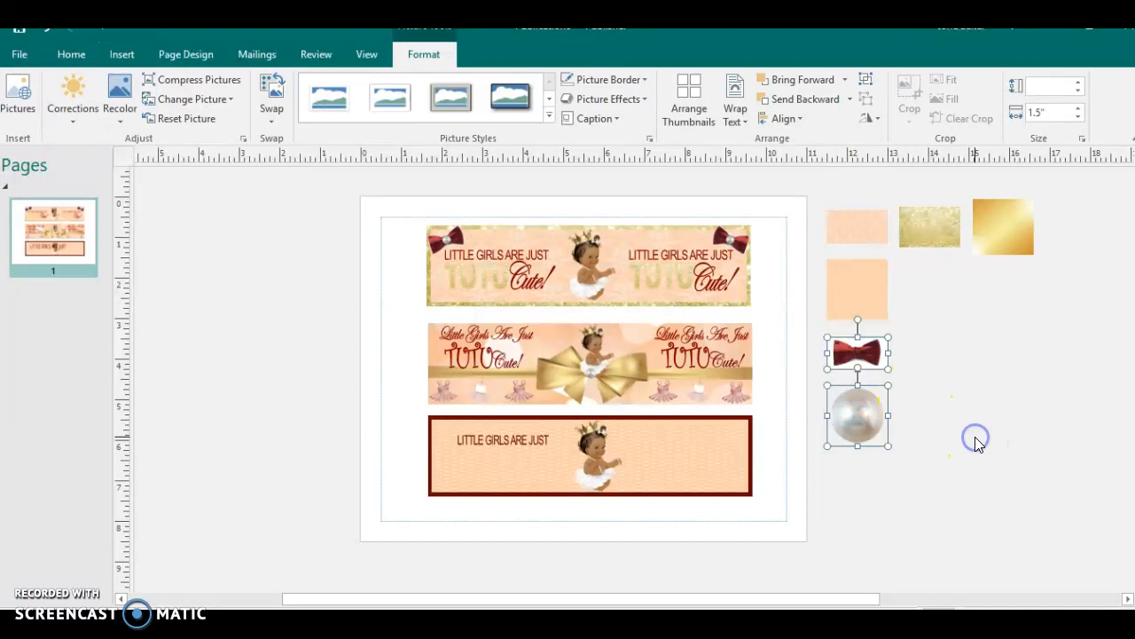
left_click(922, 417)
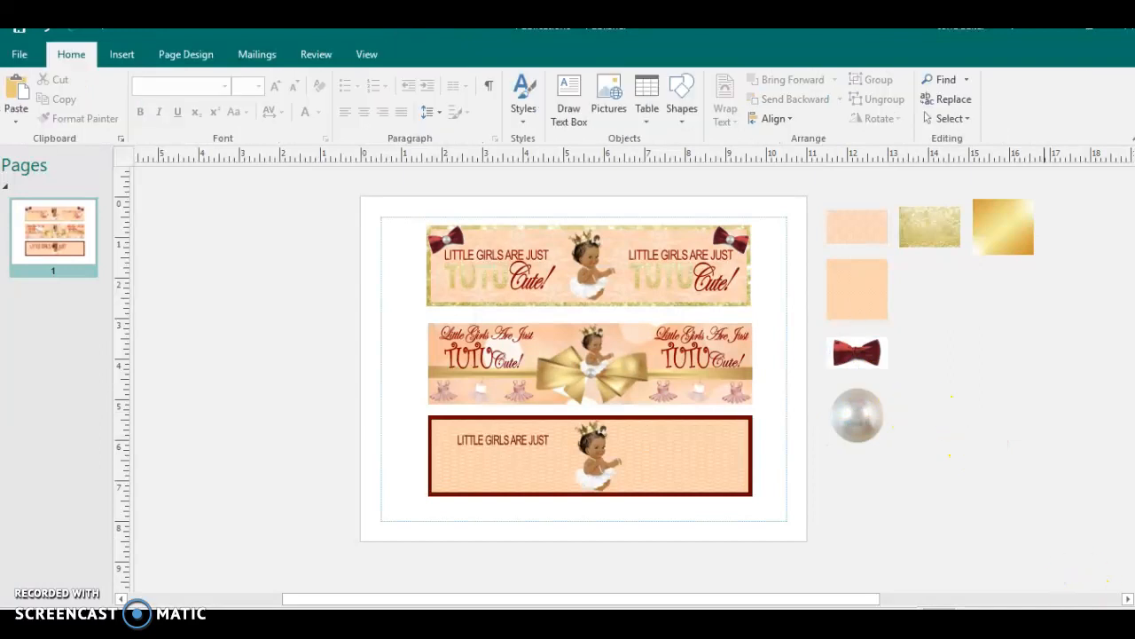
- Make the white background of the red bow picture transparent
left_click(1084, 618)
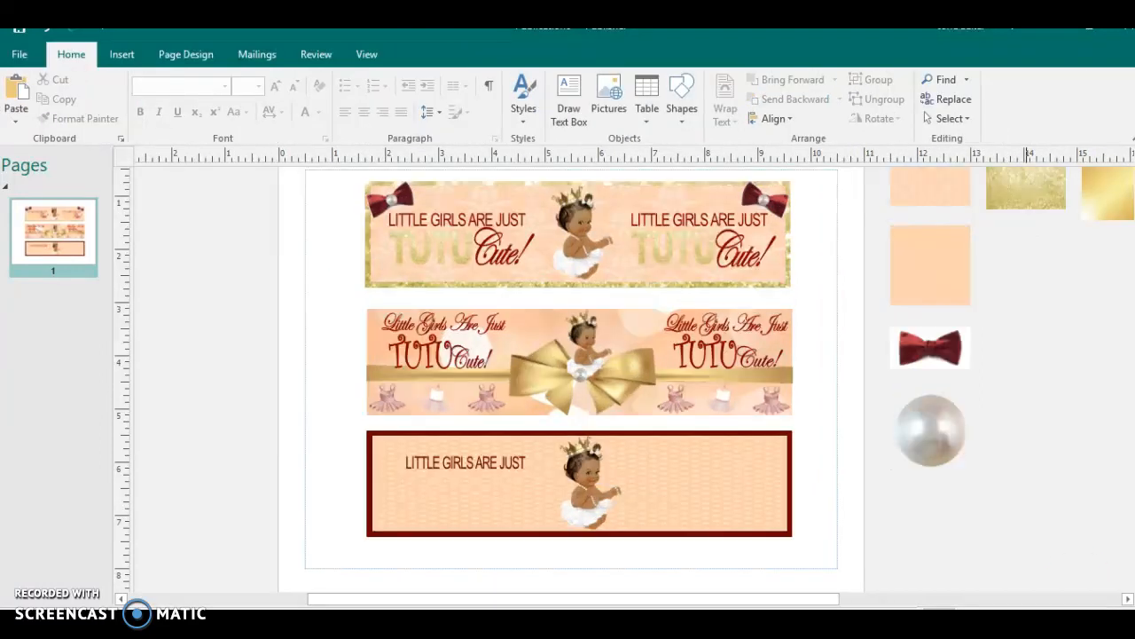
left_click(930, 351)
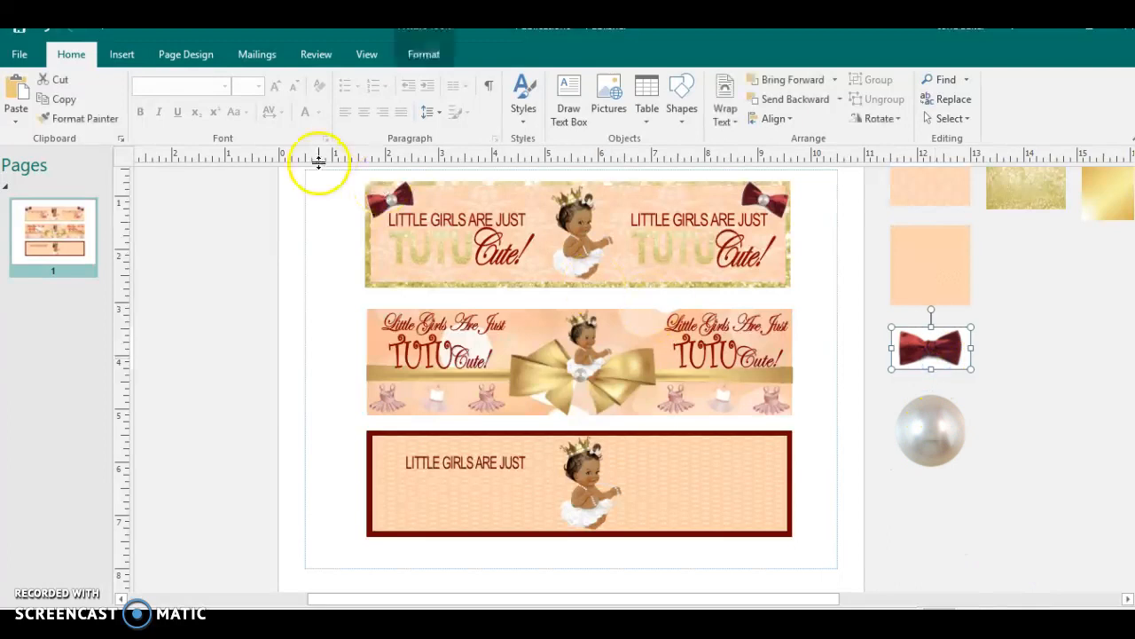
left_click(441, 56)
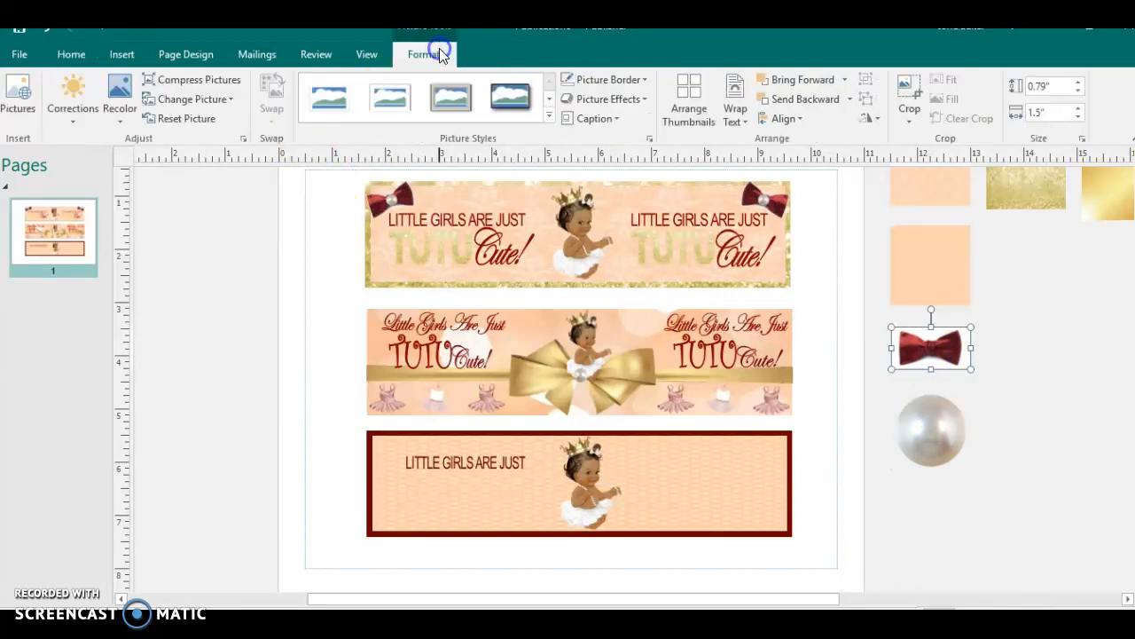
left_click(123, 98)
left_click(155, 295)
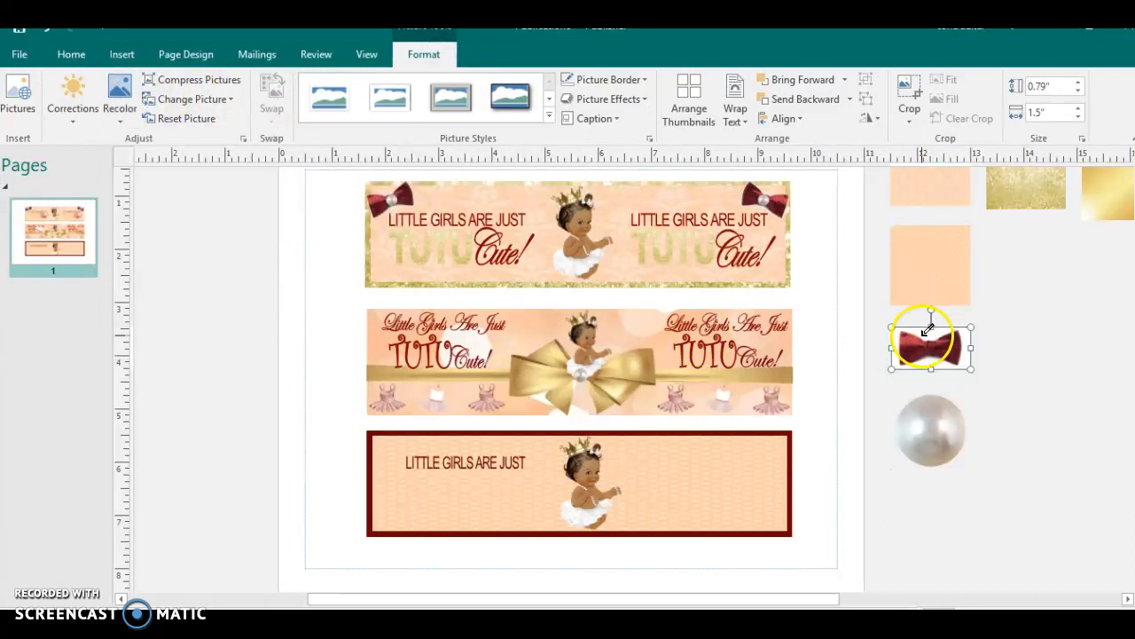
left_click(926, 331)
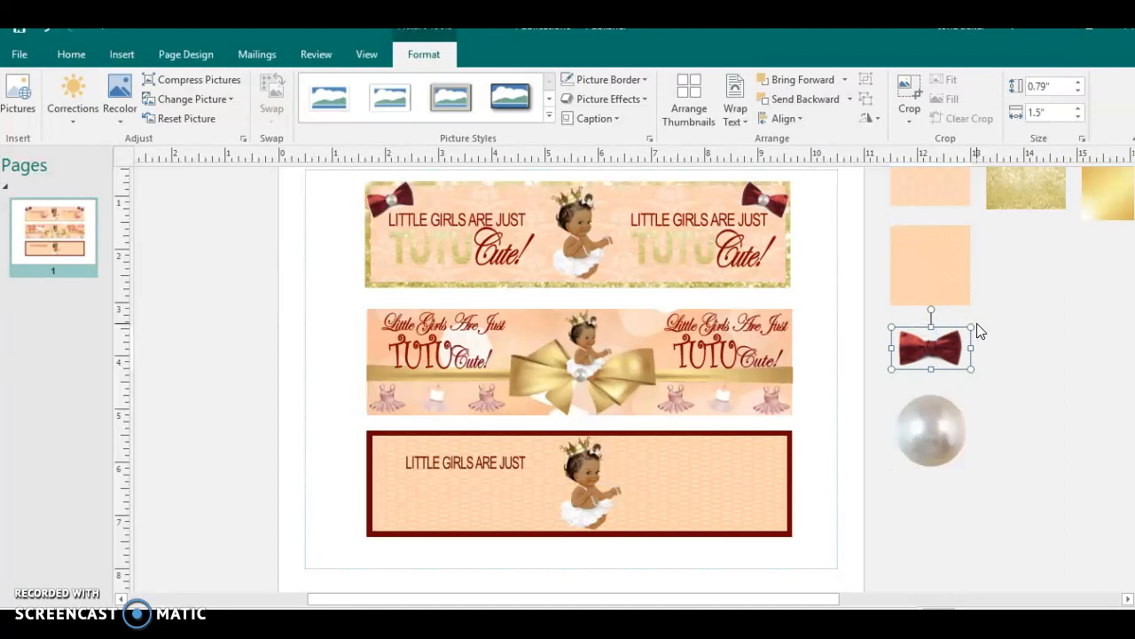
- Shrink the red bow to about 0.93" wide by 0.49" high and the pearl to about 0.21" square
left_click_drag(975, 328, 941, 342)
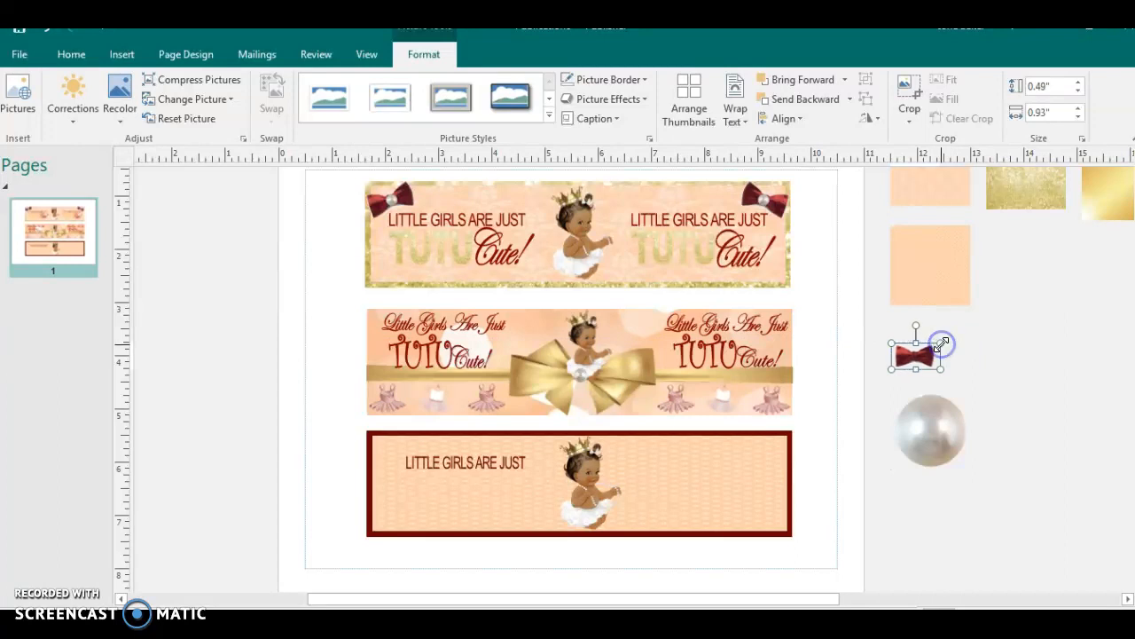
left_click(938, 416)
left_click_drag(972, 391, 914, 453)
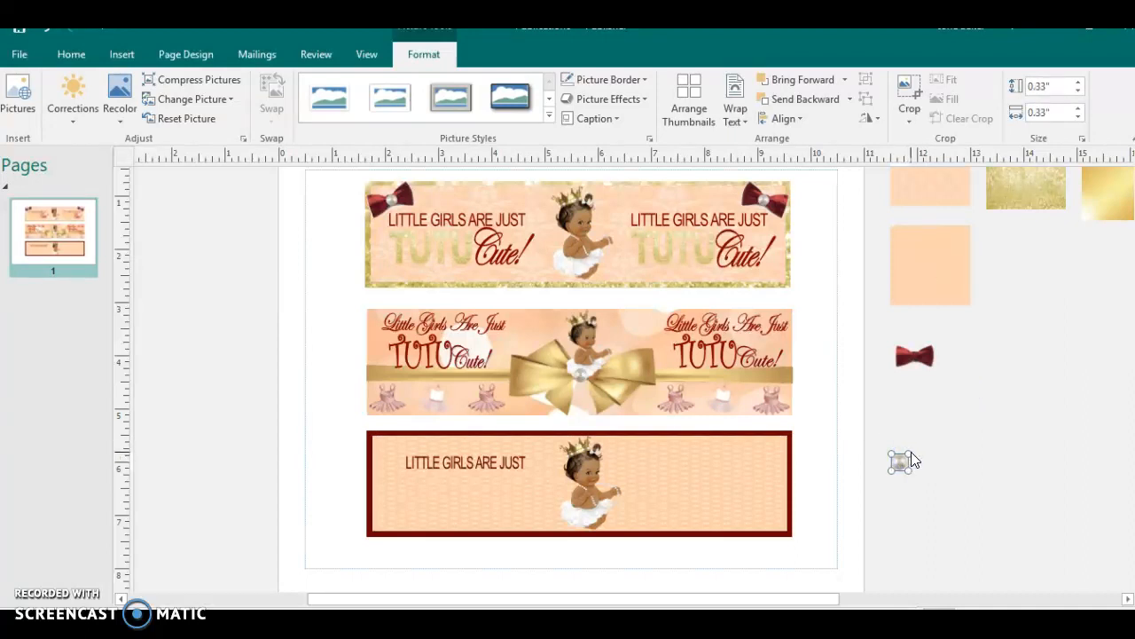
left_click_drag(905, 456, 900, 461)
- Place the red bow in the upper-right corner of the third label and centre the pearl on its knot
left_click(927, 365)
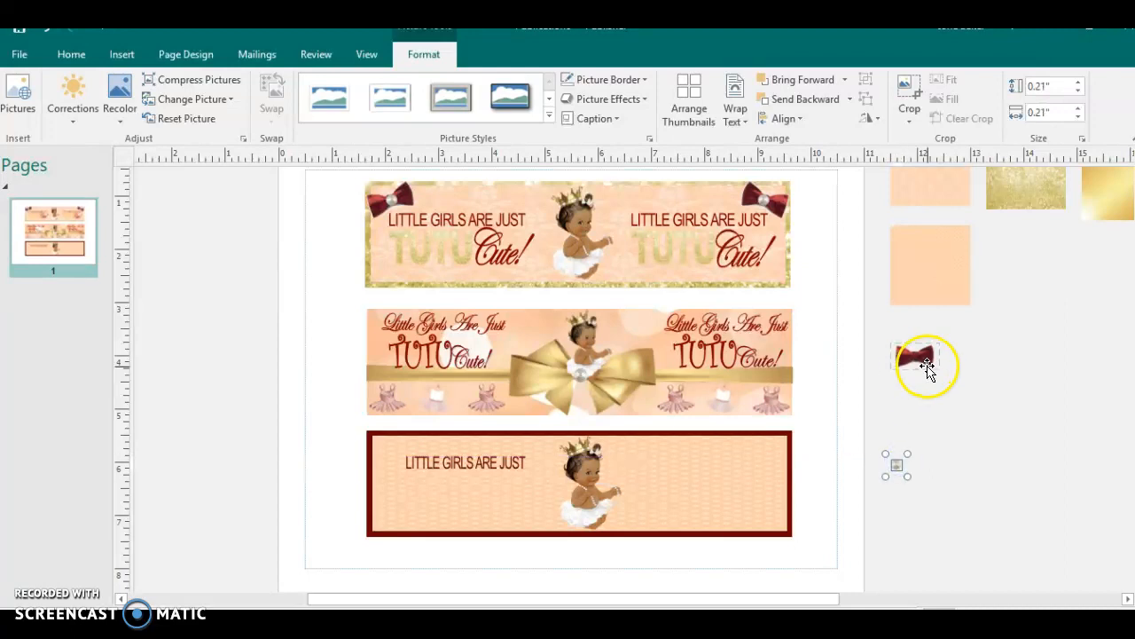
left_click_drag(927, 365, 768, 459)
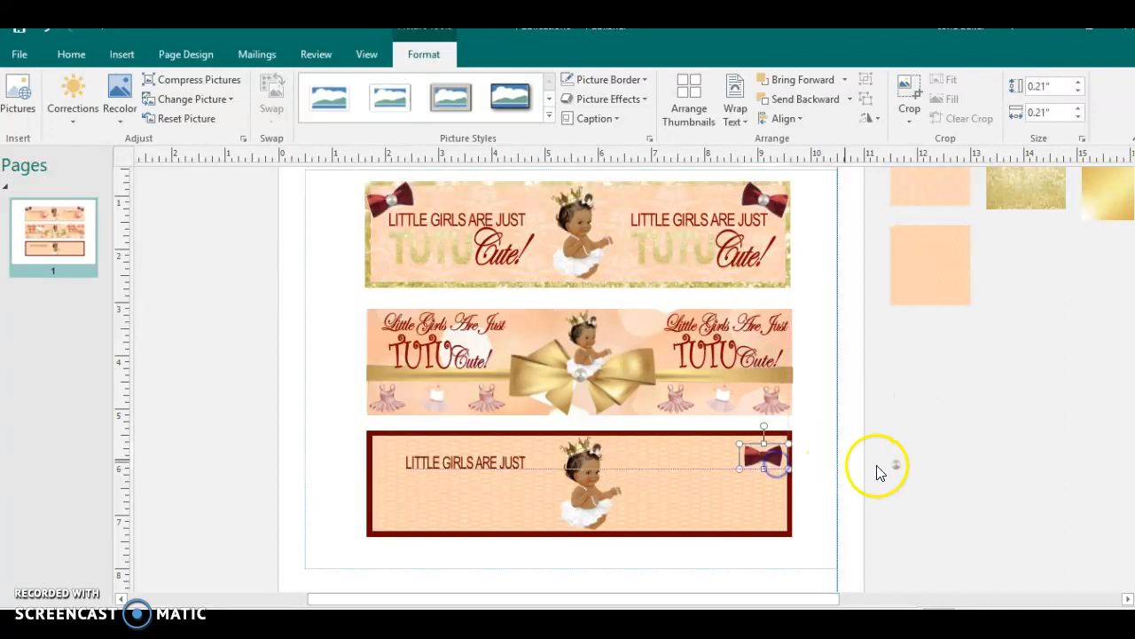
left_click(896, 467)
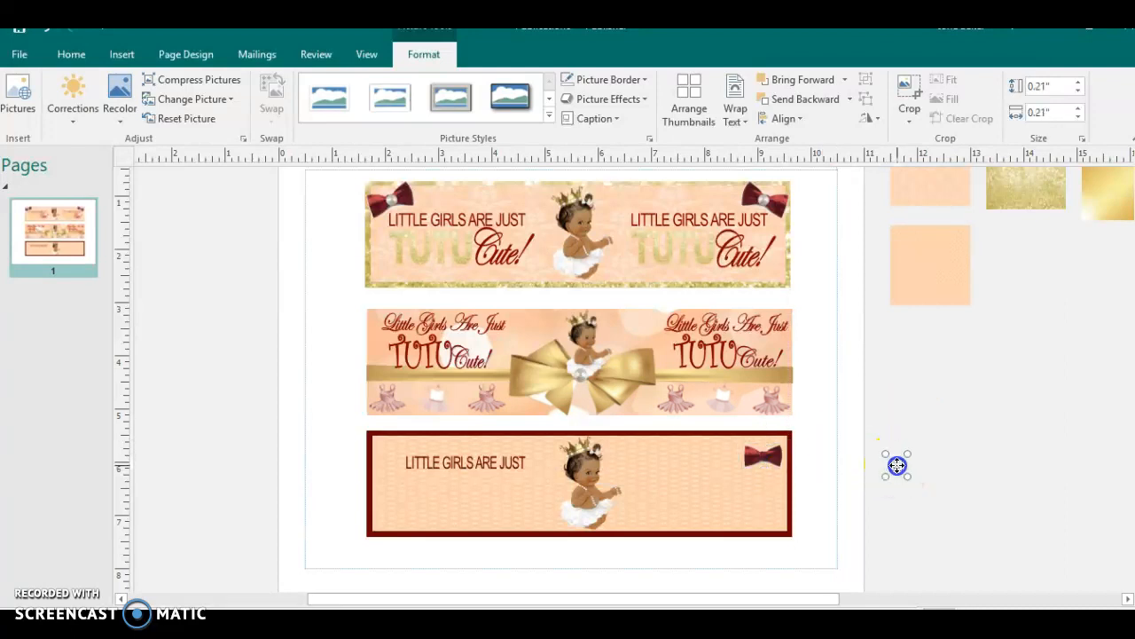
left_click_drag(897, 465, 782, 455)
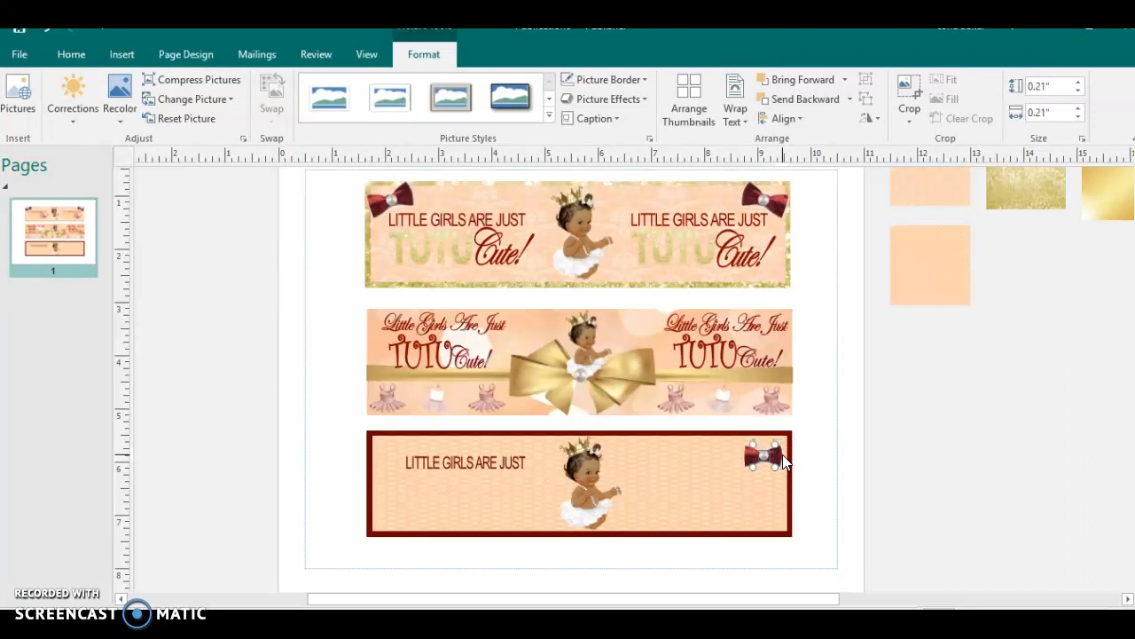
left_click(825, 457)
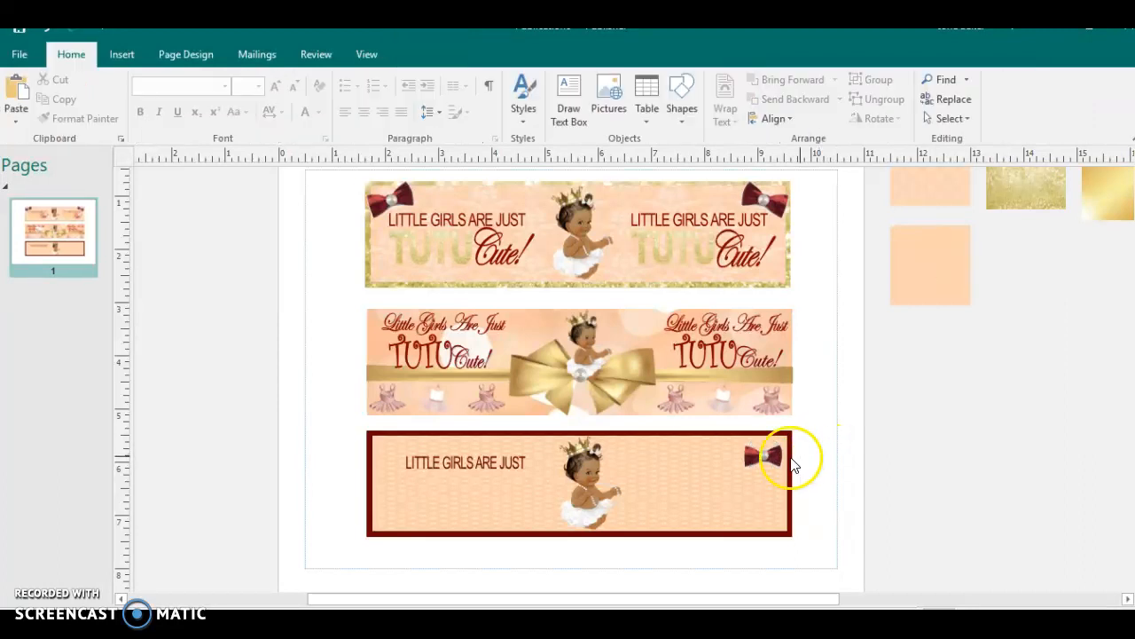
- Group the pearl with the red bow on the third label and tilt the group clockwise to fit the corner
left_click(764, 458)
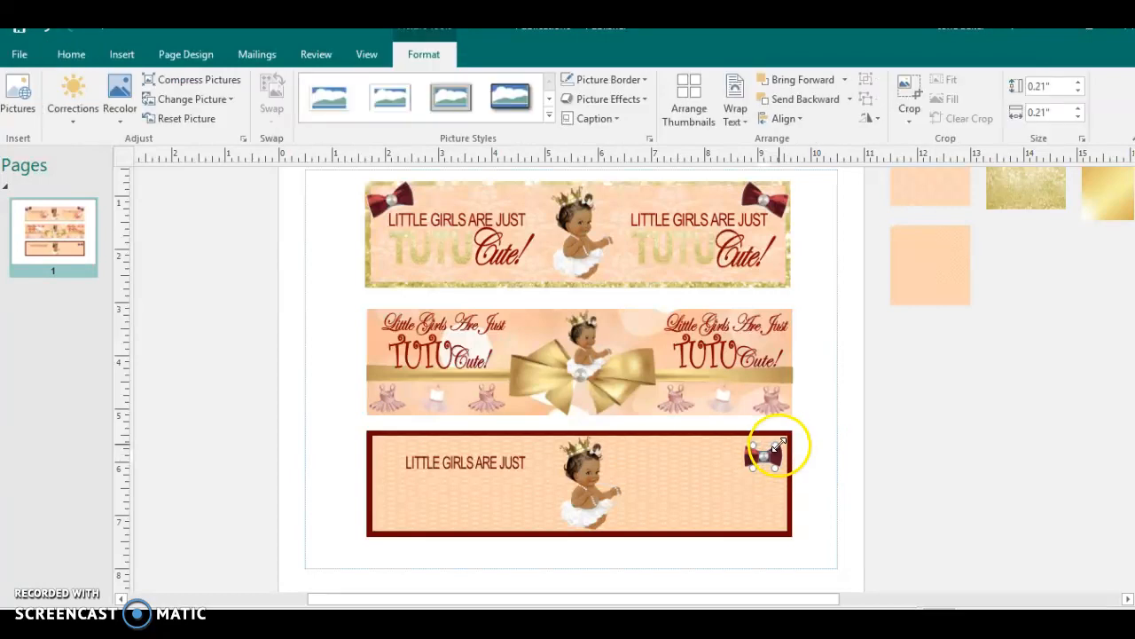
left_click(753, 462, "ctrl")
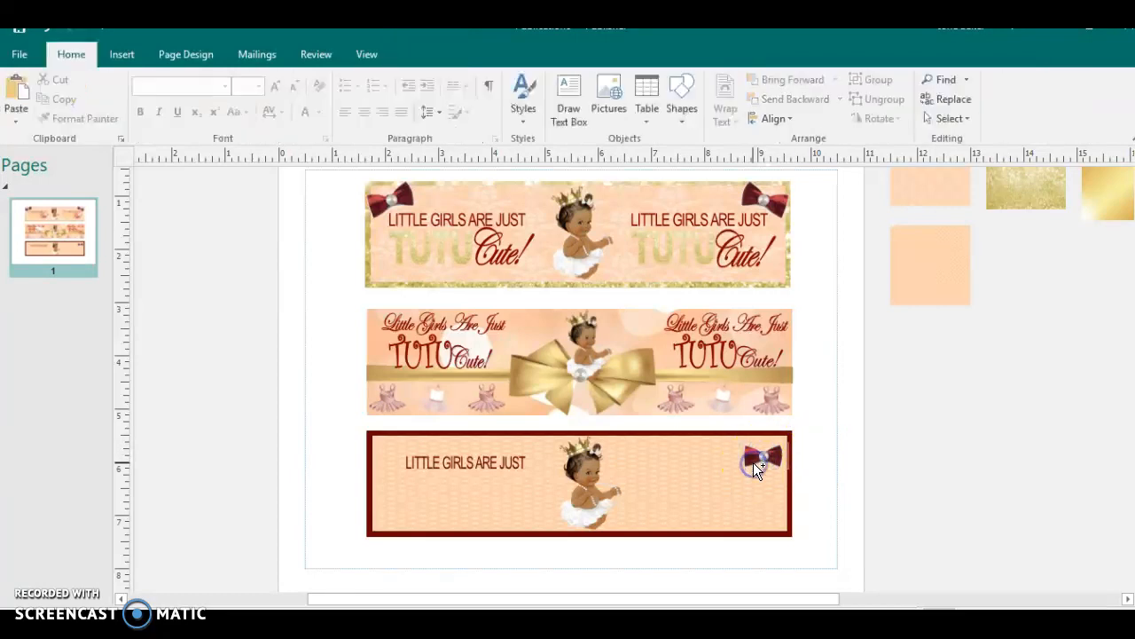
left_click(759, 458)
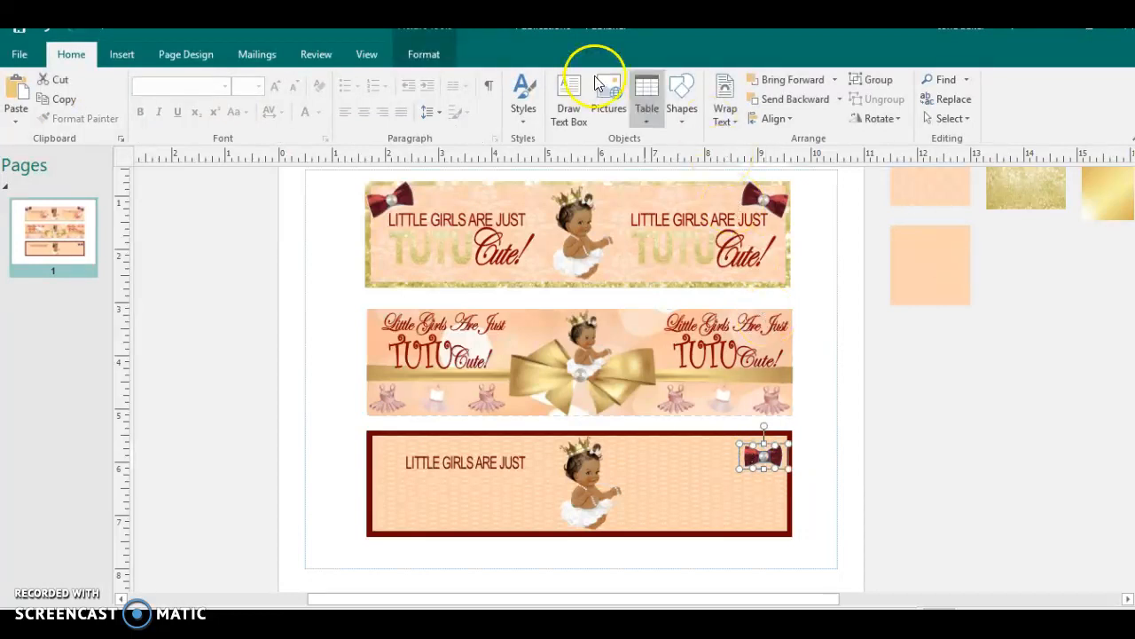
left_click(877, 81)
left_click(764, 452)
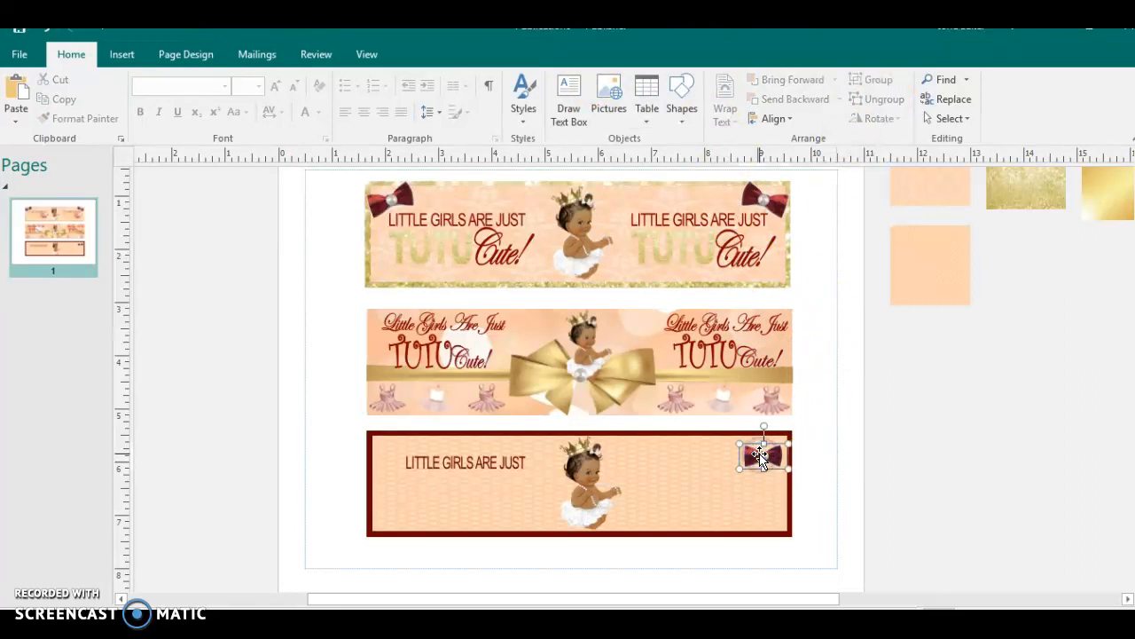
left_click_drag(770, 429, 776, 461)
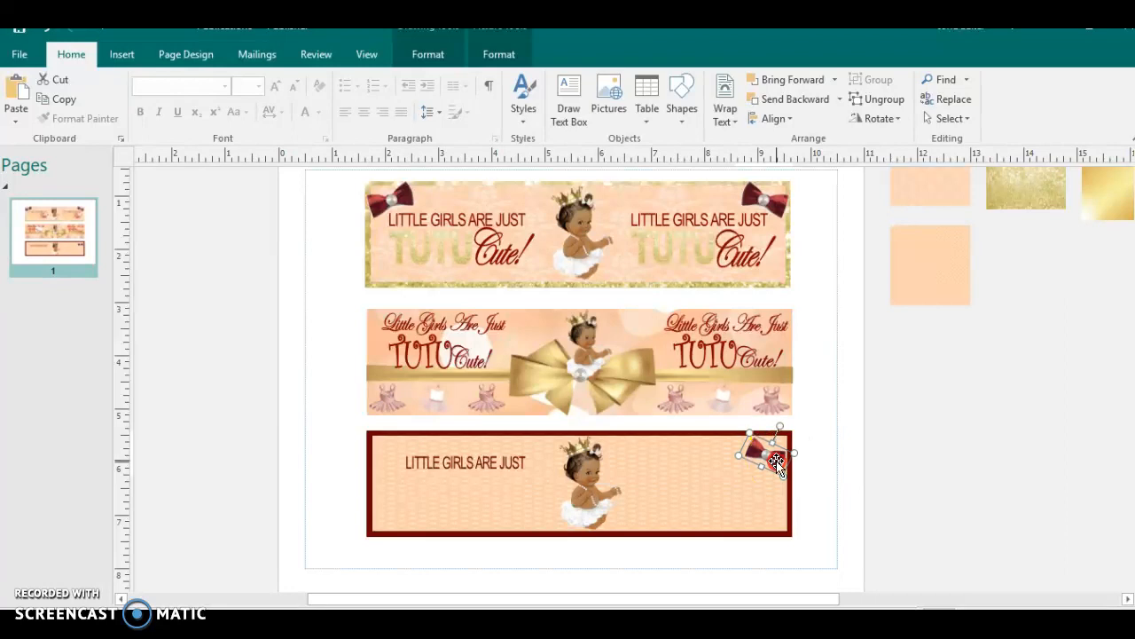
- Duplicate the tilted bow-and-pearl group beside the third label and flip the copy horizontally
right_click(776, 461)
left_click(834, 211)
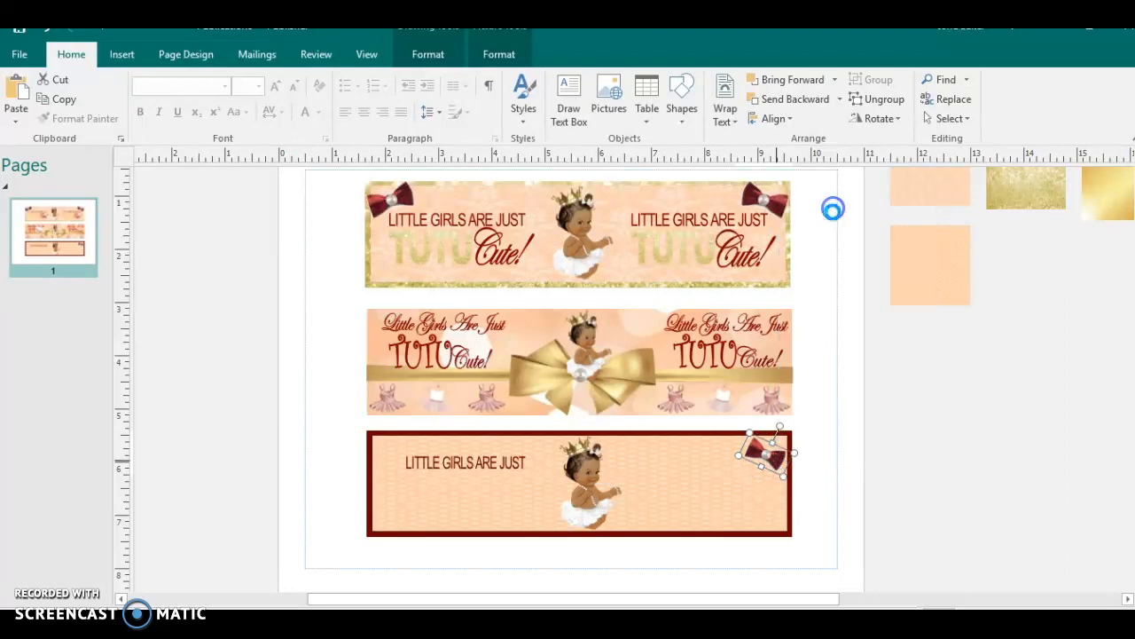
right_click(828, 401)
left_click(862, 451)
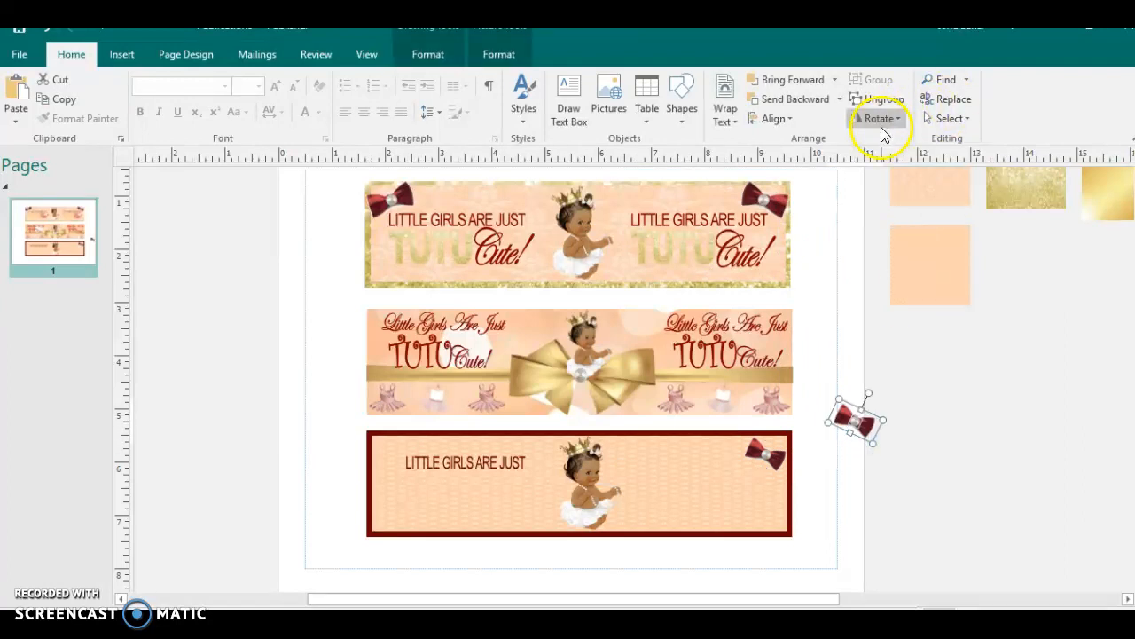
left_click(878, 118)
left_click(900, 198)
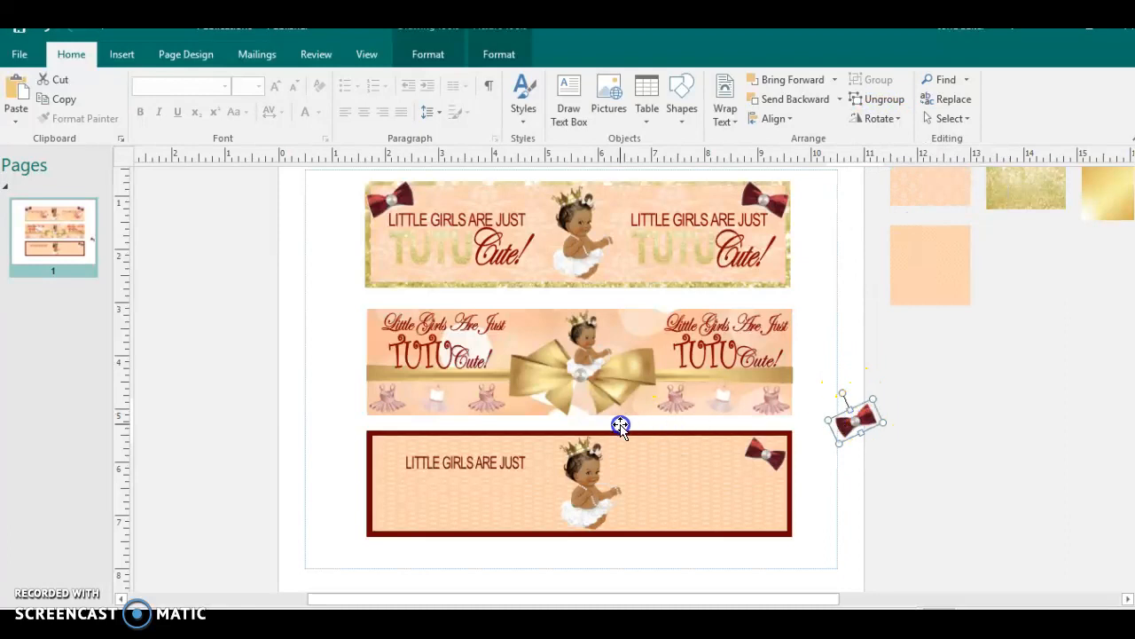
- Position the mirrored bow in the upper-left corner of the third label, level with the right bow
left_click_drag(716, 429, 406, 446)
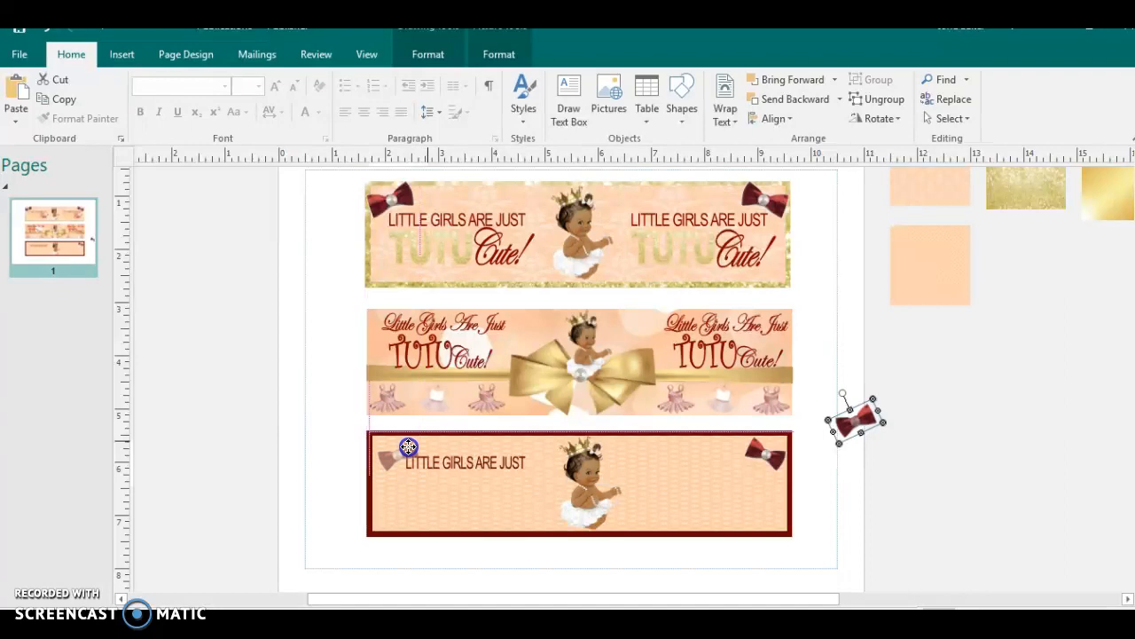
left_click_drag(408, 449, 408, 449)
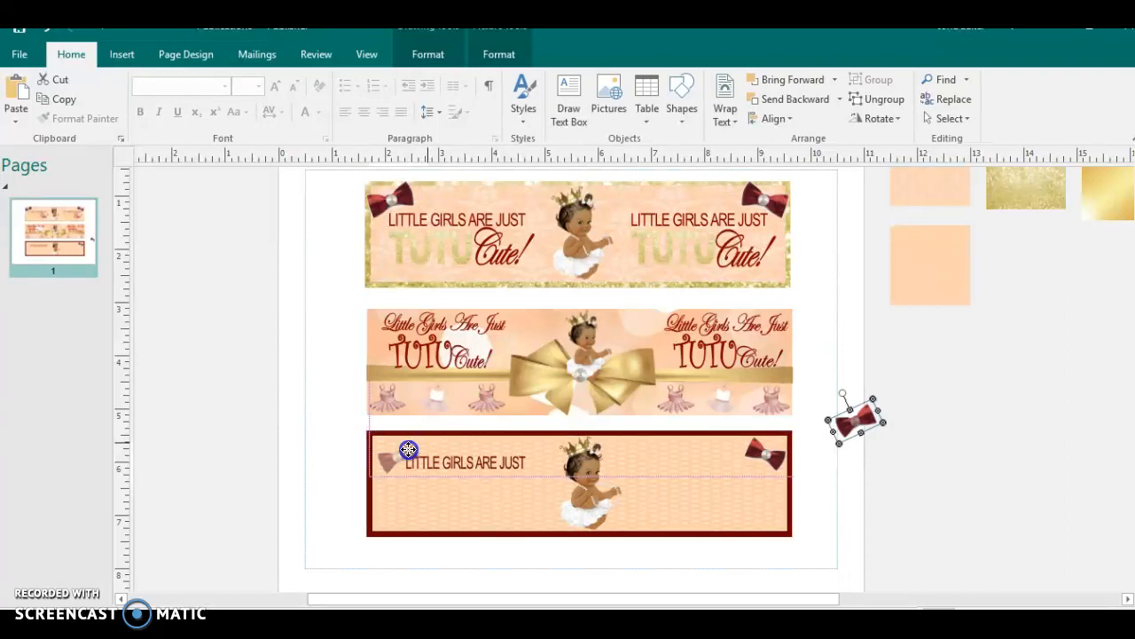
left_click_drag(408, 449, 408, 450)
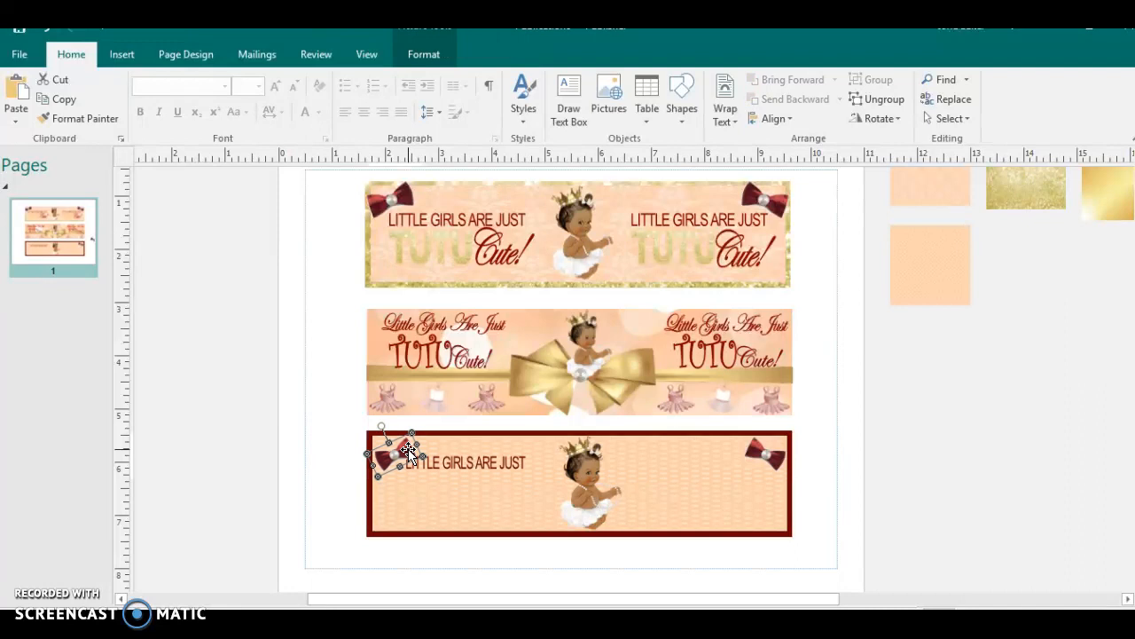
left_click(372, 448)
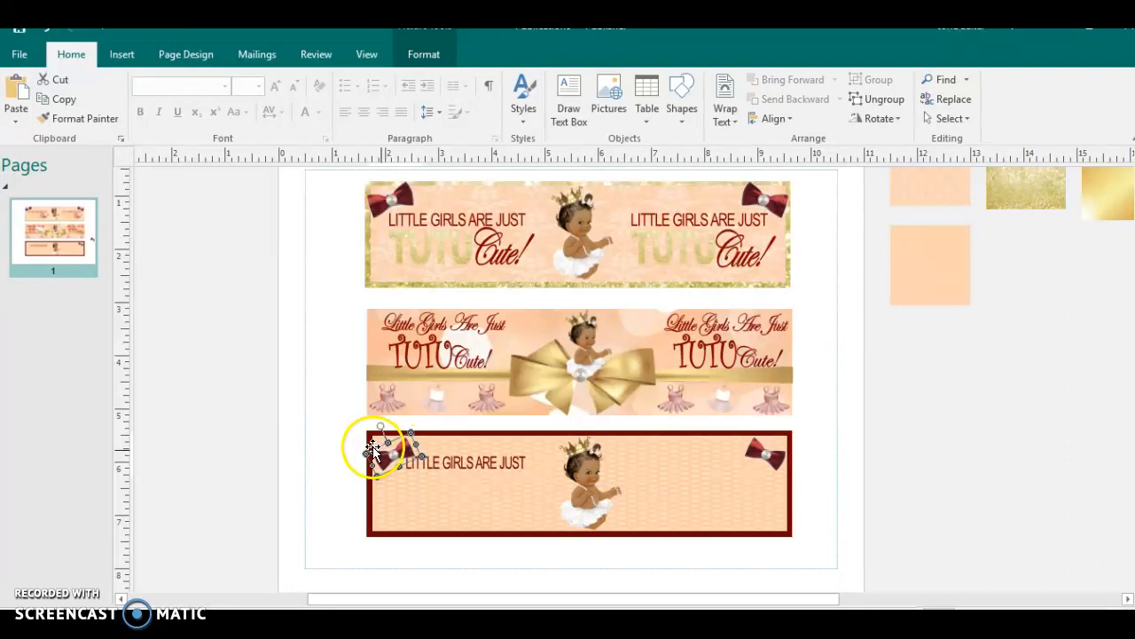
left_click(346, 443)
- Shift the "LITTLE GIRLS ARE JUST" text on the third label slightly down and left, clear of the bow
left_click(465, 467)
left_click_drag(465, 466, 461, 466)
left_click(344, 490)
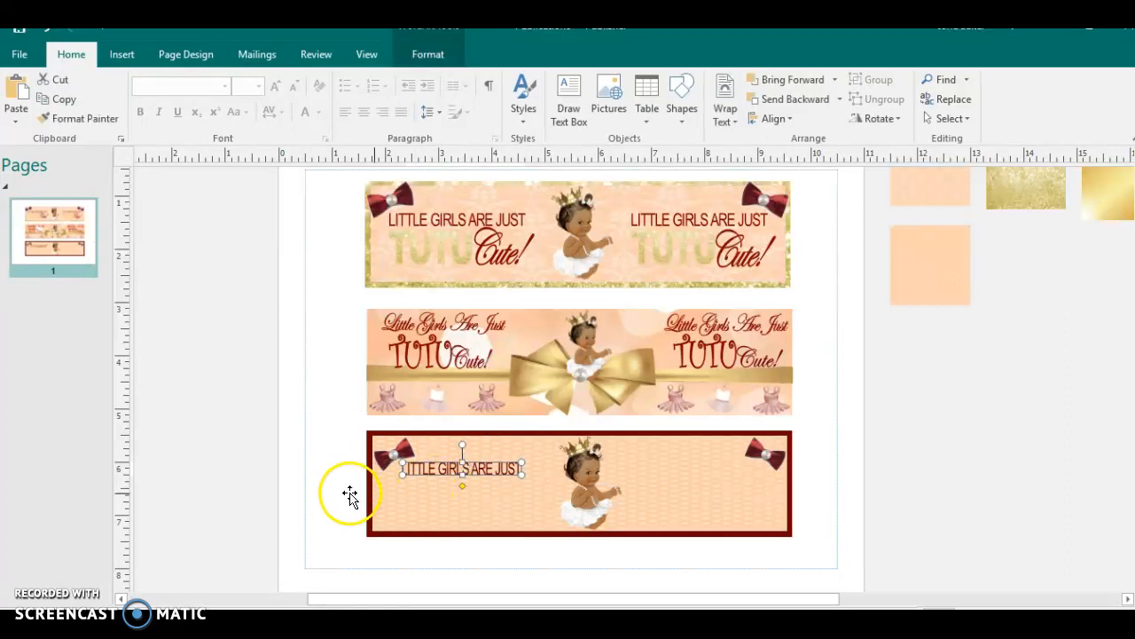
left_click(460, 466)
left_click(471, 472)
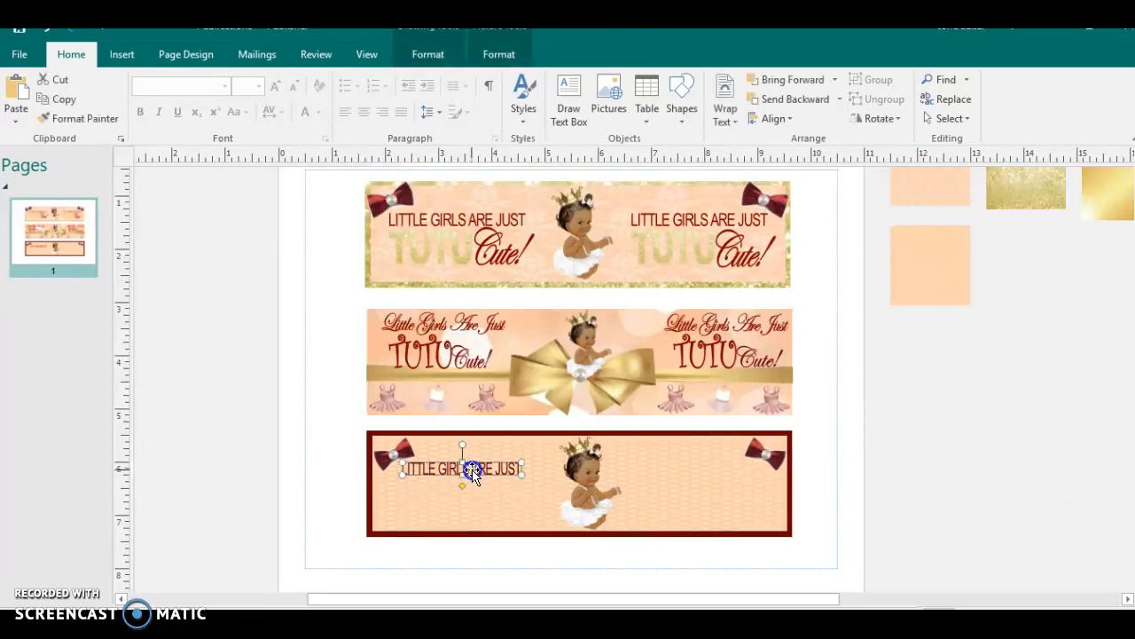
- Duplicate the third label's "LITTLE GIRLS ARE JUST" text and place the copy on its right half, below the bow
right_click(451, 477)
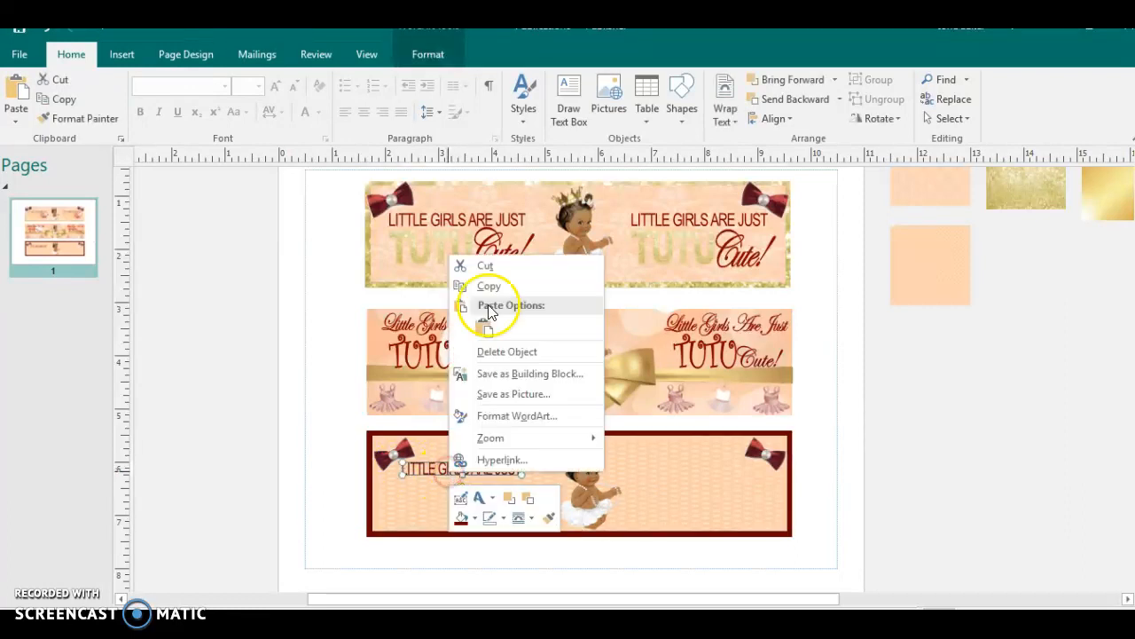
left_click(483, 284)
right_click(841, 479)
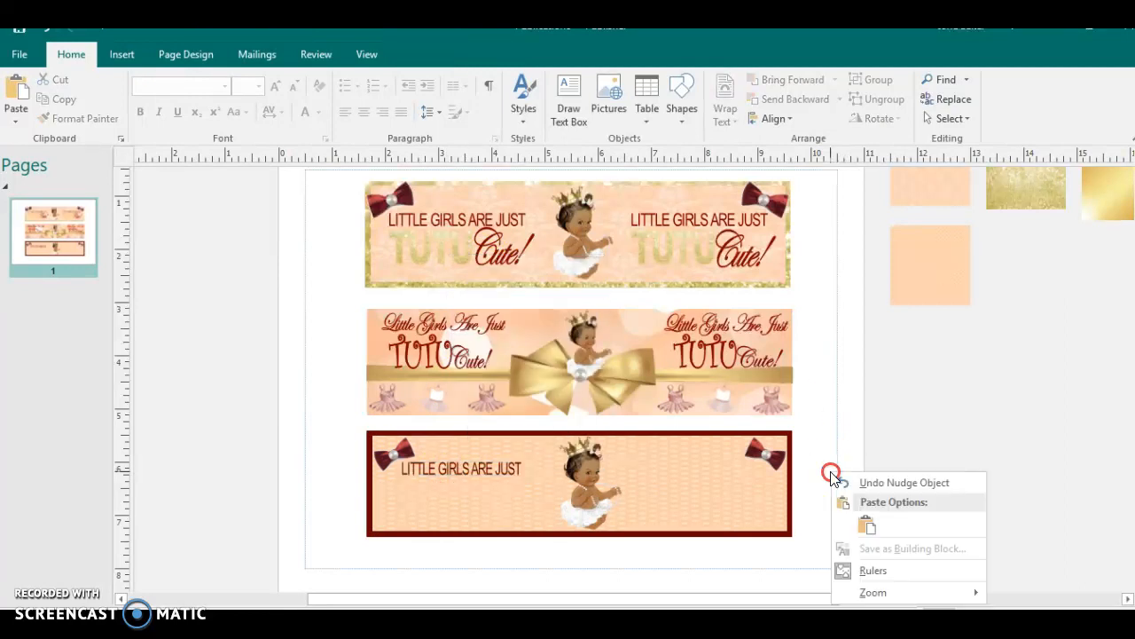
left_click(861, 522)
left_click(865, 480)
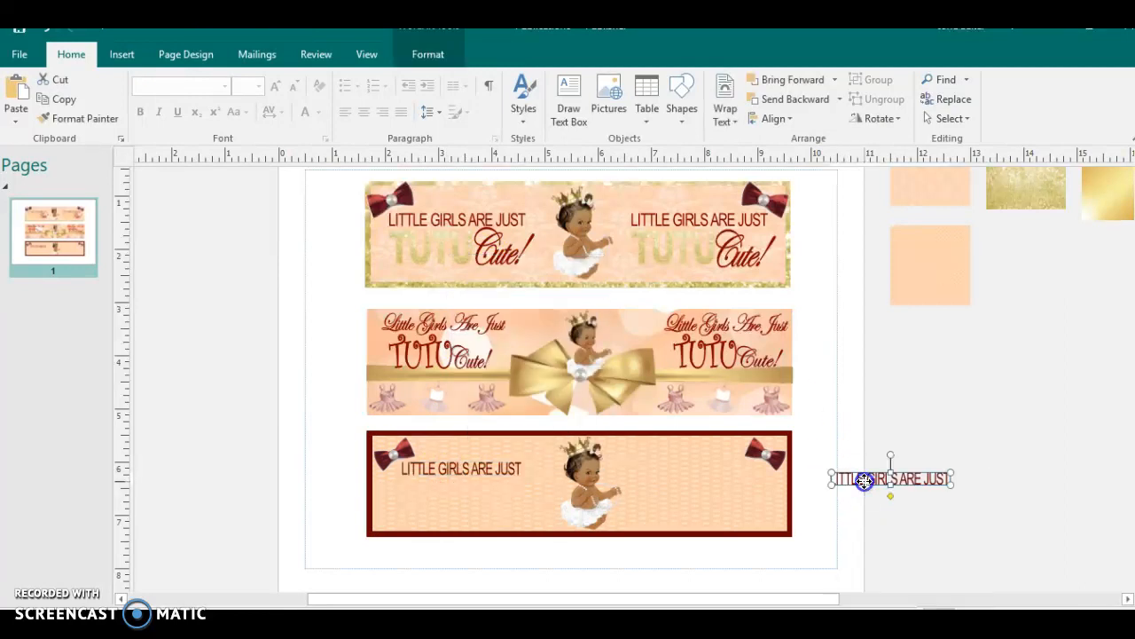
left_click_drag(845, 478, 692, 471)
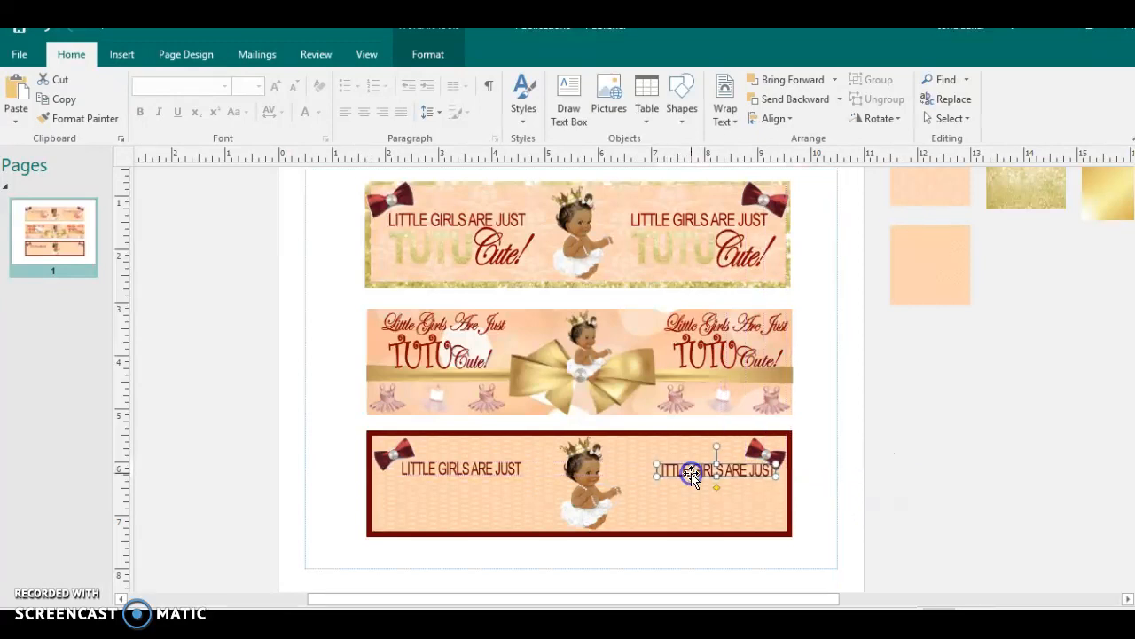
- Nudge the copied "LITTLE GIRLS ARE JUST" text on the third label's right half left, clear of the bow
key("Left")
key("Left")
key("Left")
key("Left")
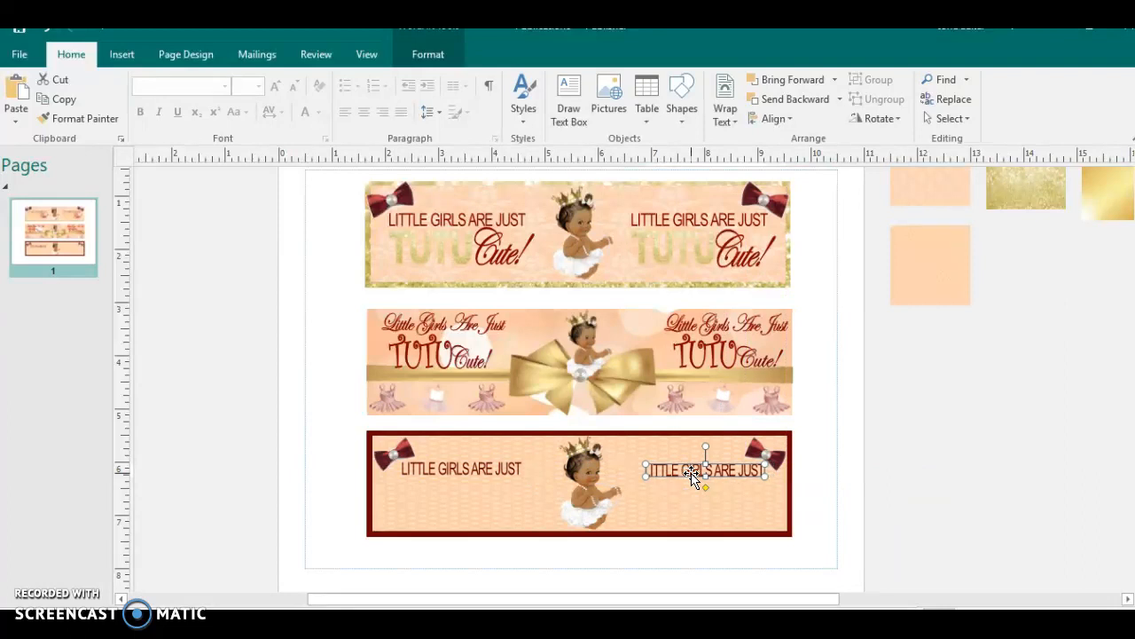
left_click(852, 462)
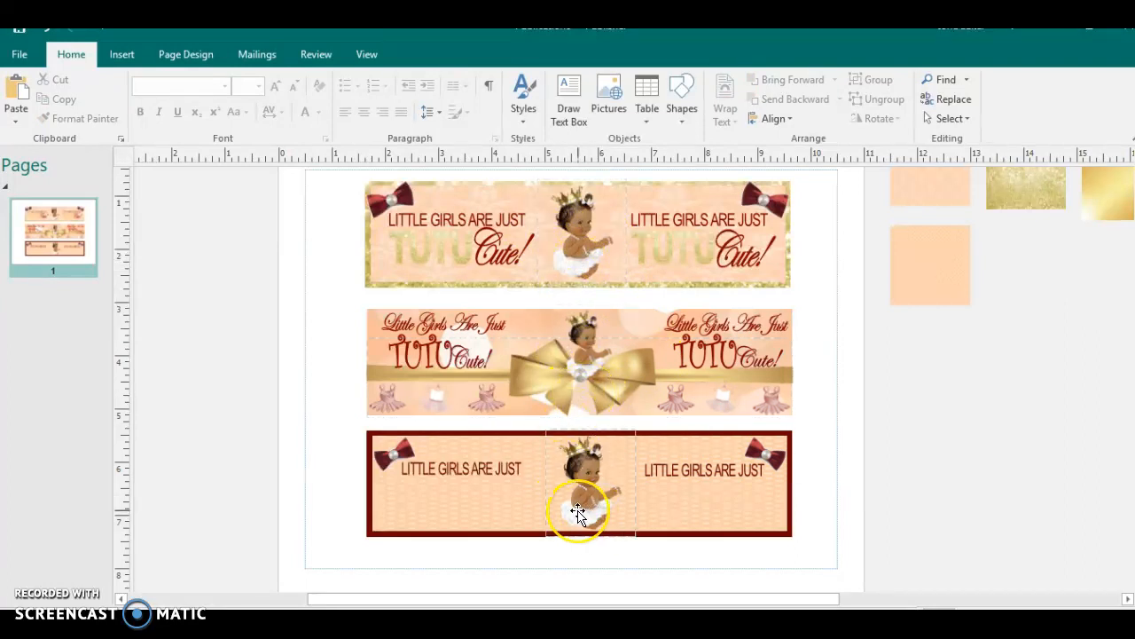
- Insert a plain-style WordArt reading "TUTU" for the third label
left_click(422, 365)
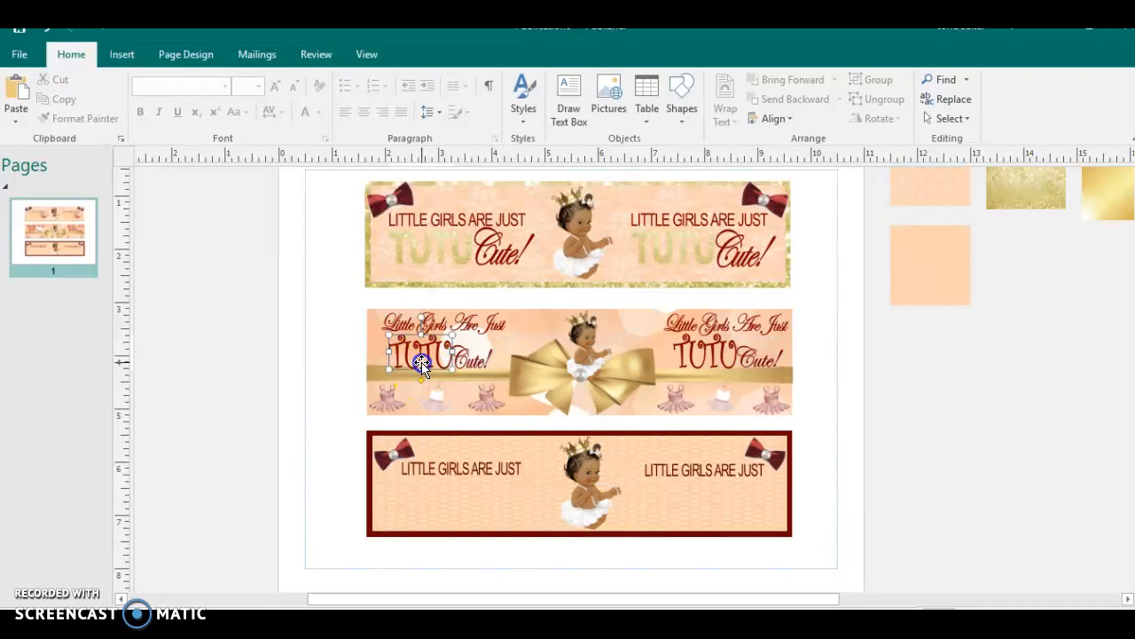
left_click(423, 245)
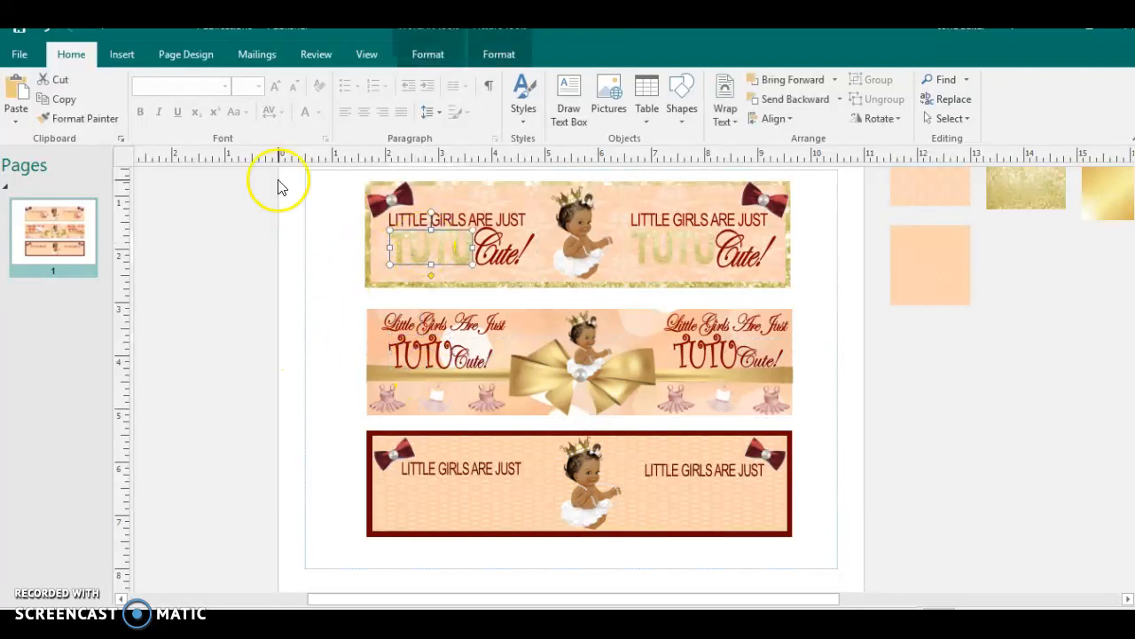
left_click(123, 55)
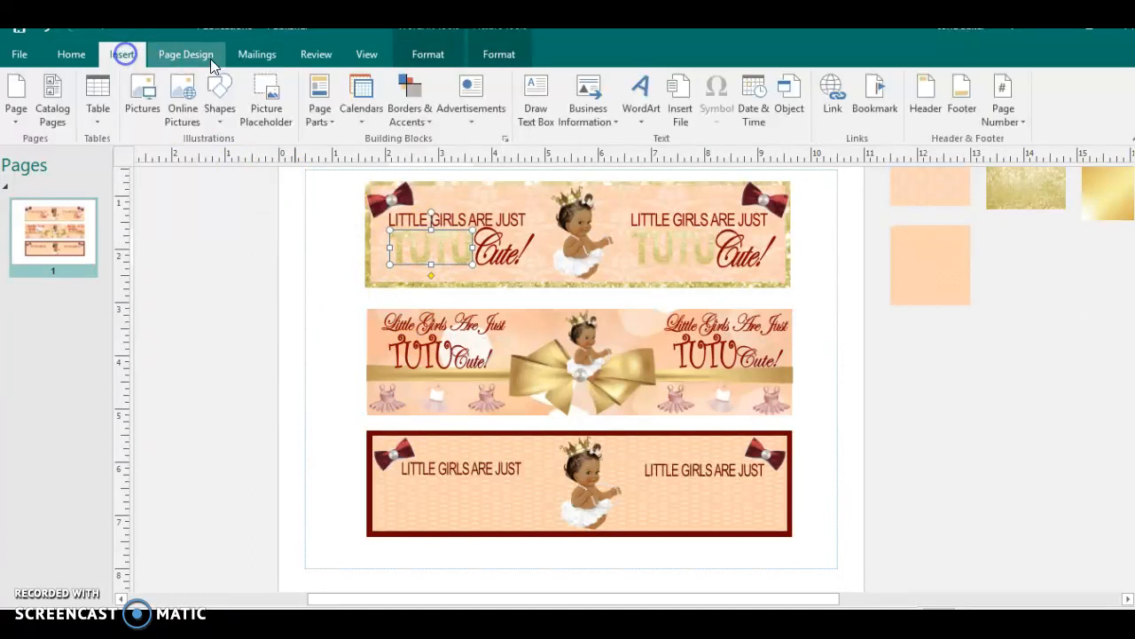
left_click(644, 99)
left_click(778, 301)
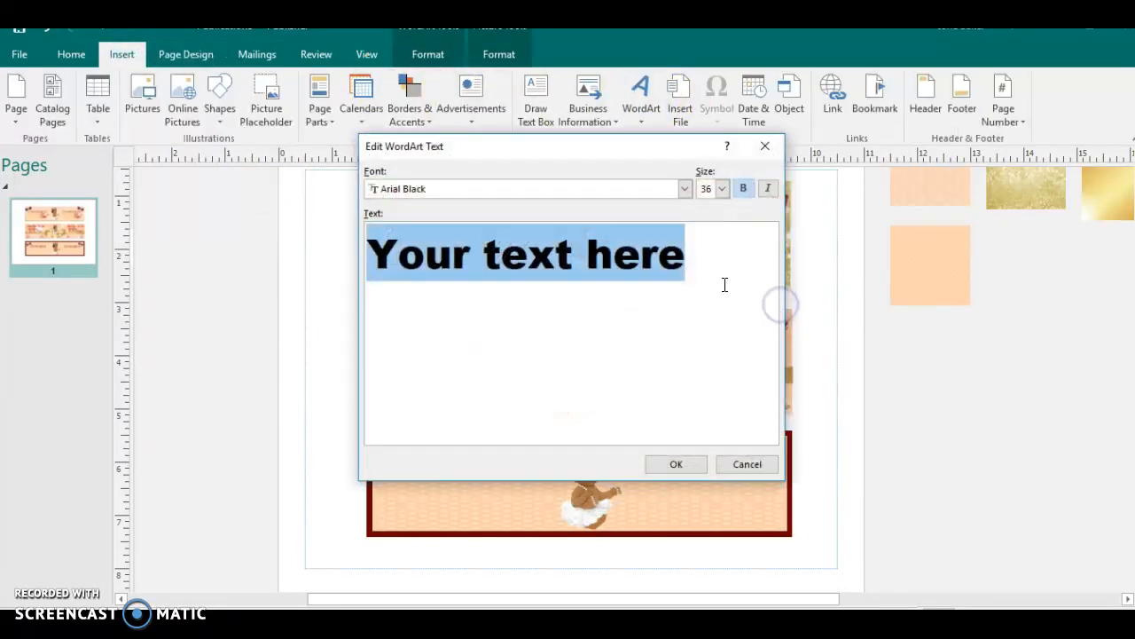
type("TUTU")
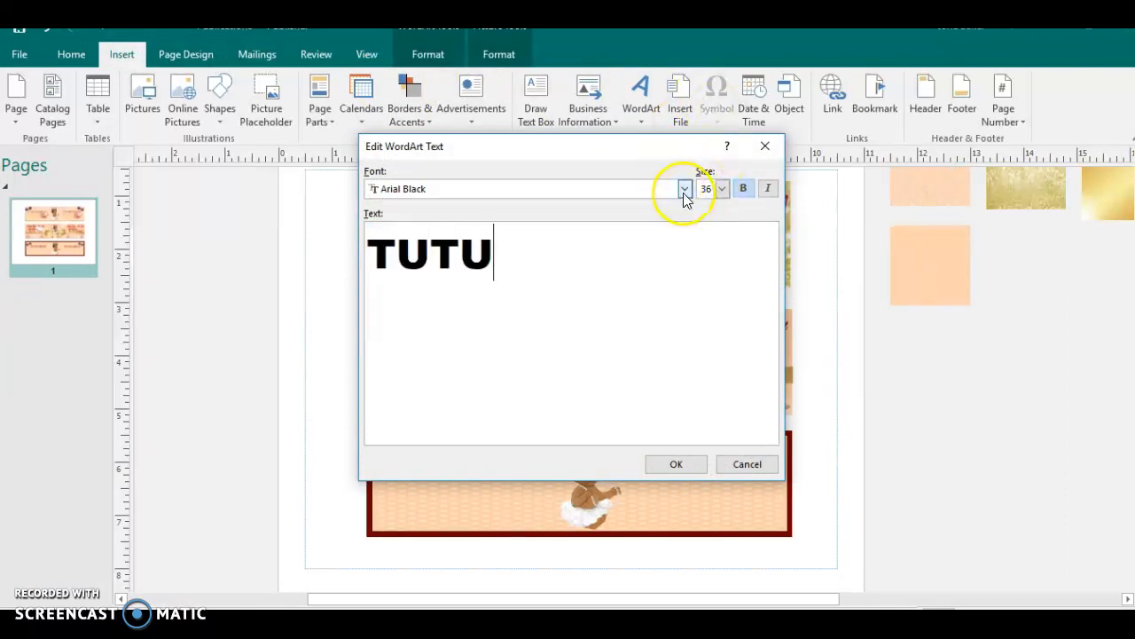
left_click(684, 190)
left_click(692, 473)
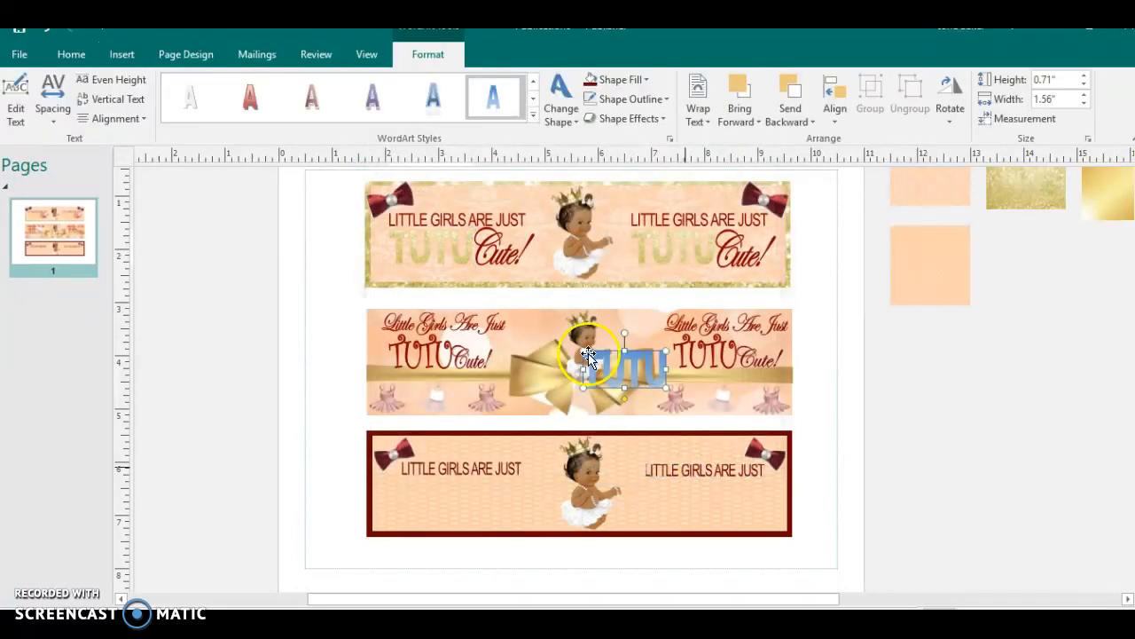
- Fill the new "TUTU" WordArt with the picture goldglitterback.jpg and change its outline using a recent color
left_click(623, 87)
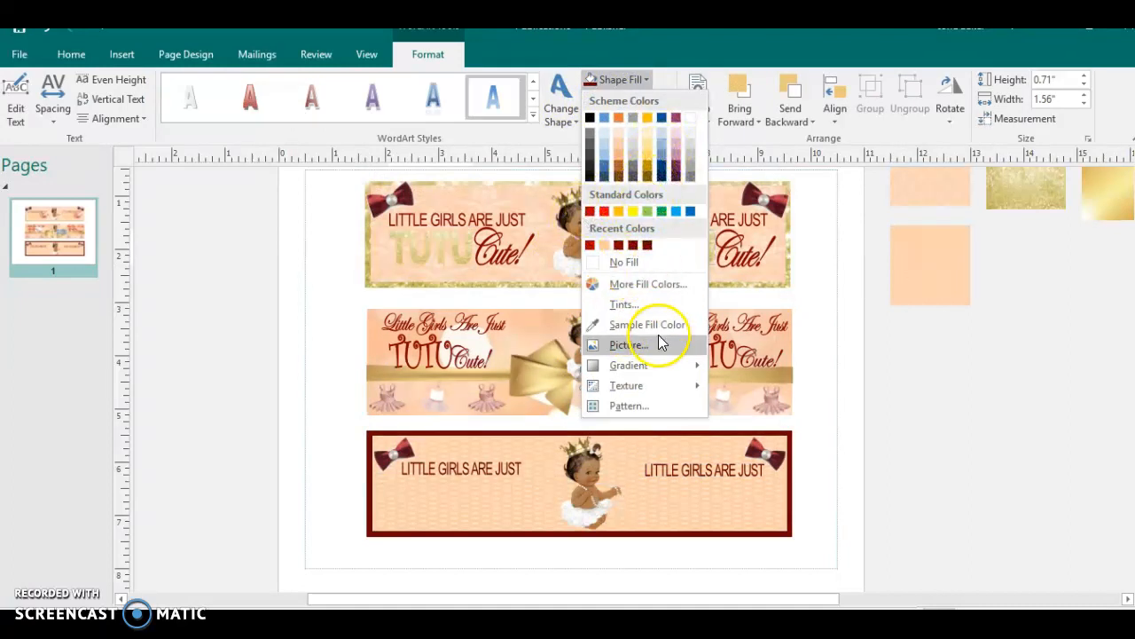
left_click(626, 345)
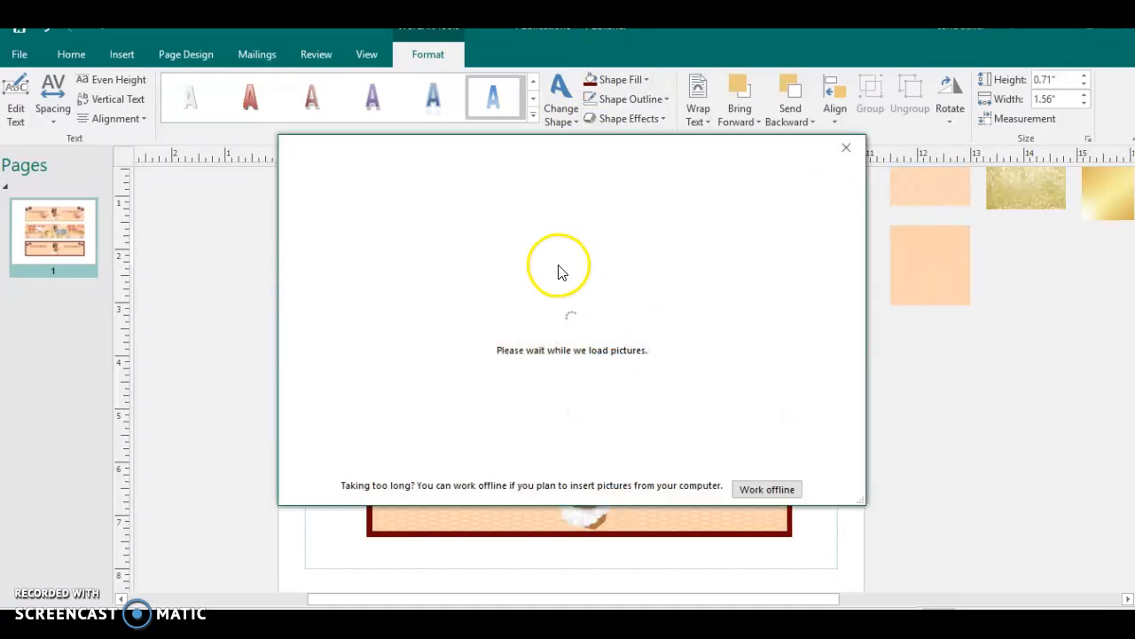
left_click(552, 236)
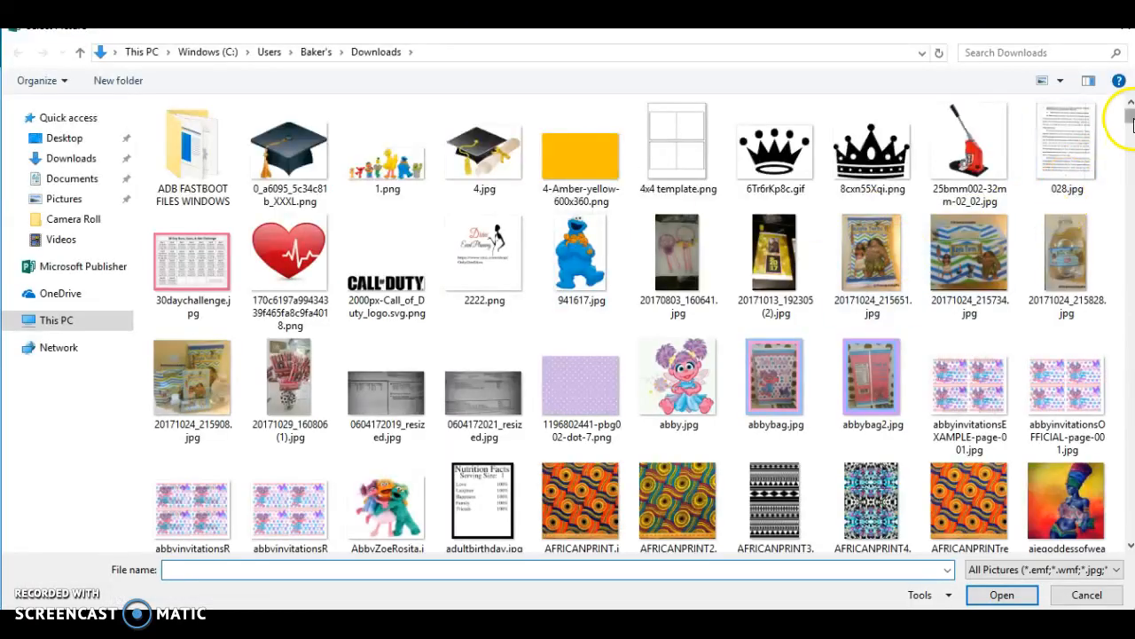
left_click_drag(1130, 119, 1131, 205)
left_click_drag(1129, 210, 1130, 257)
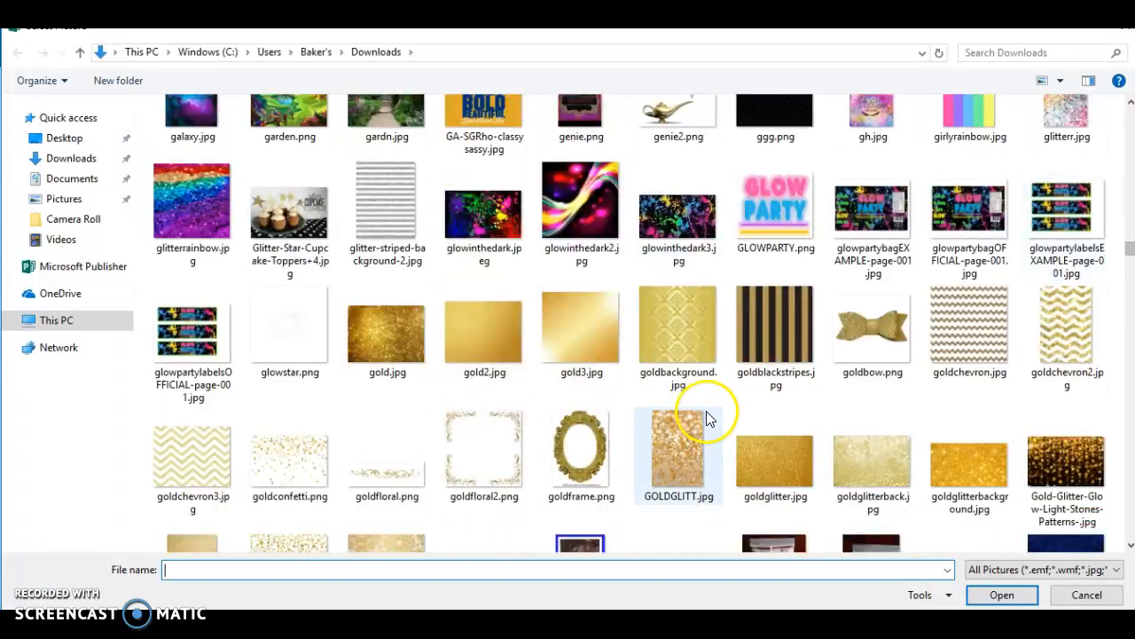
left_click(838, 464)
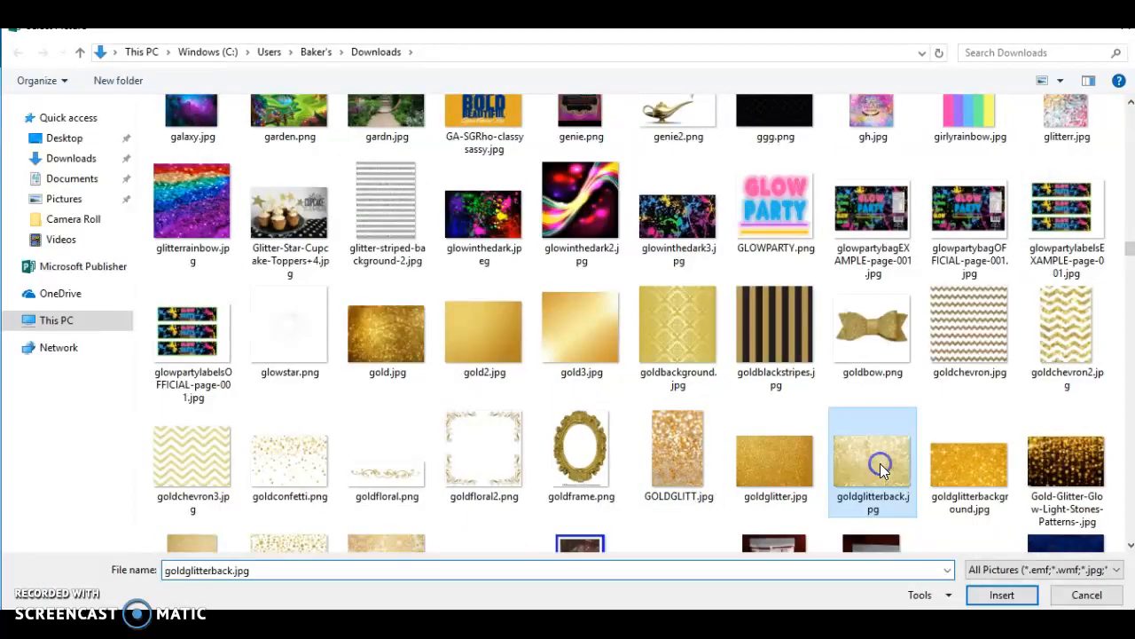
left_click(1003, 596)
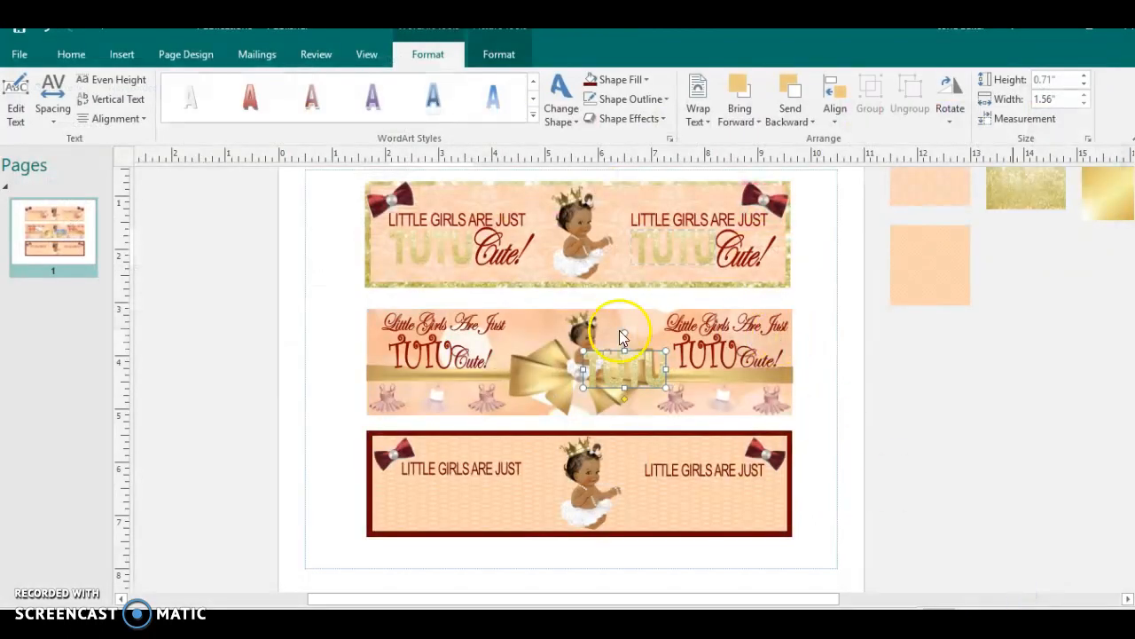
left_click(621, 99)
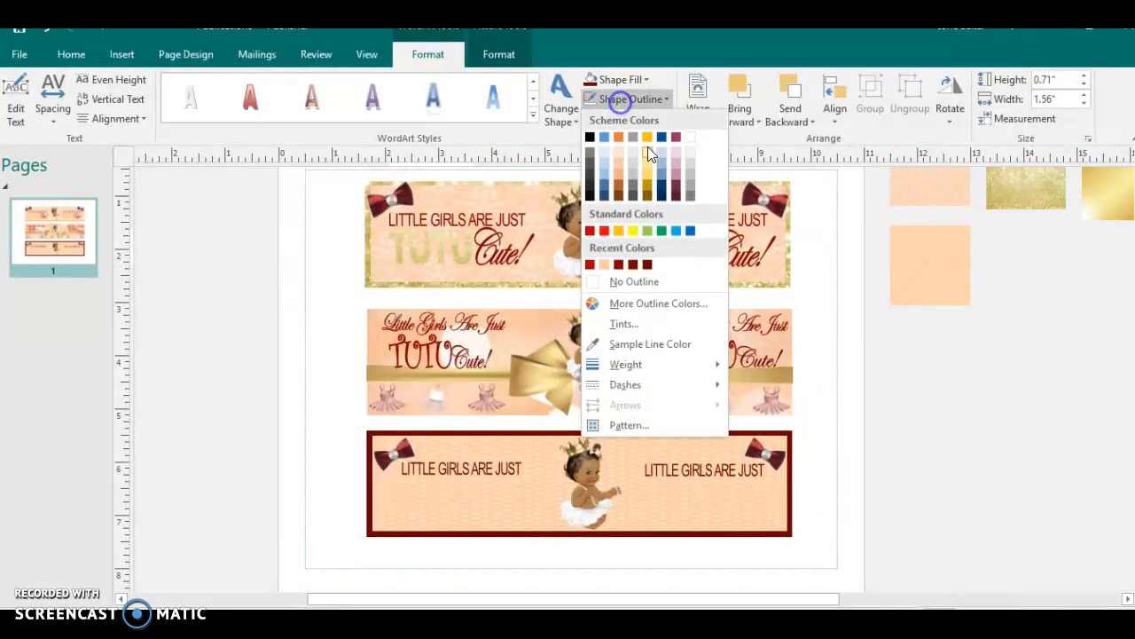
left_click(611, 266)
- Move the gold glitter "TUTU" onto the third label's left half, directly beneath "LITTLE GIRLS ARE JUST" and aligned with its start
left_click(638, 372)
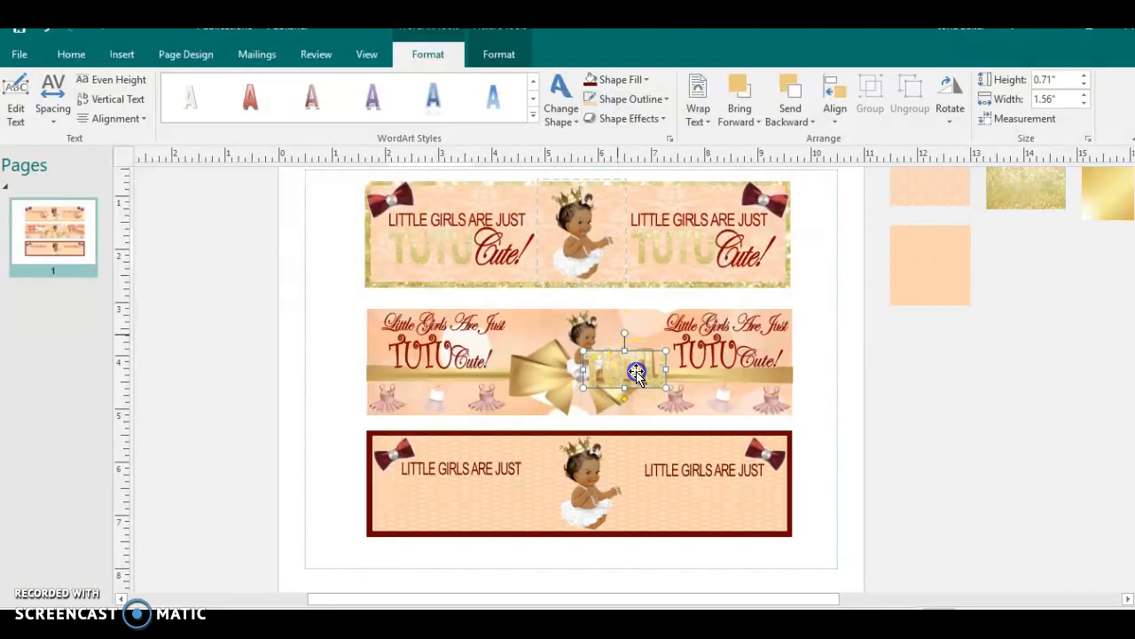
left_click_drag(441, 504, 441, 508)
key("Up")
key("Up")
key("Up")
key("Up")
key("Up")
key("Up")
key("Up")
key("Up")
key("Up")
key("Up")
key("Up")
key("Up")
key("Right")
key("Right")
key("Right")
key("Right")
key("Right")
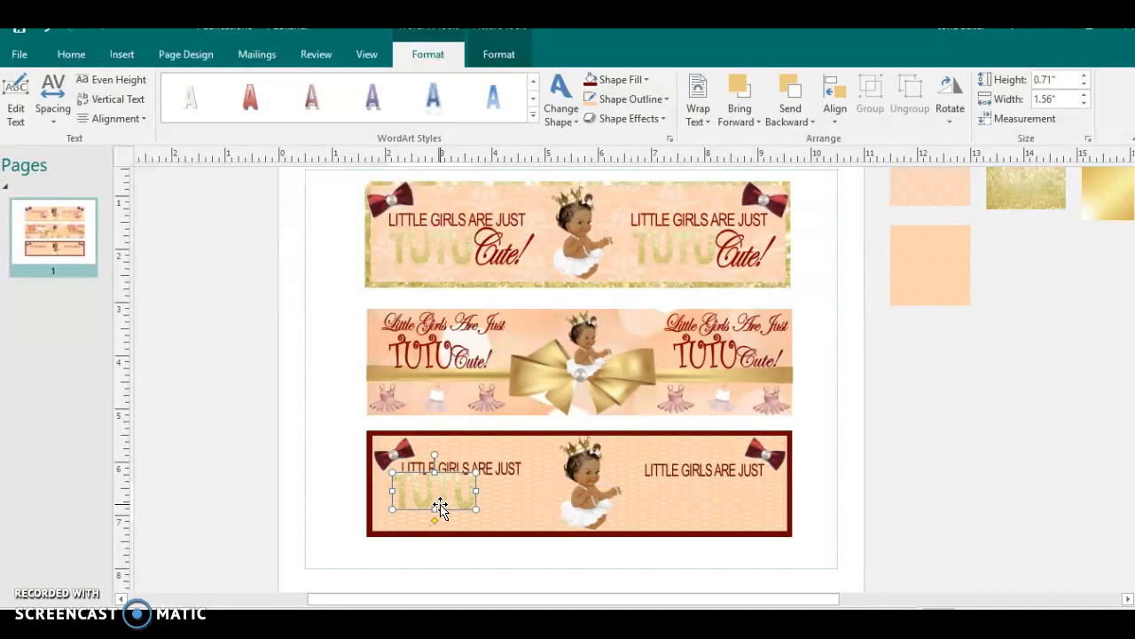
key("Right")
key("Right")
key("Right")
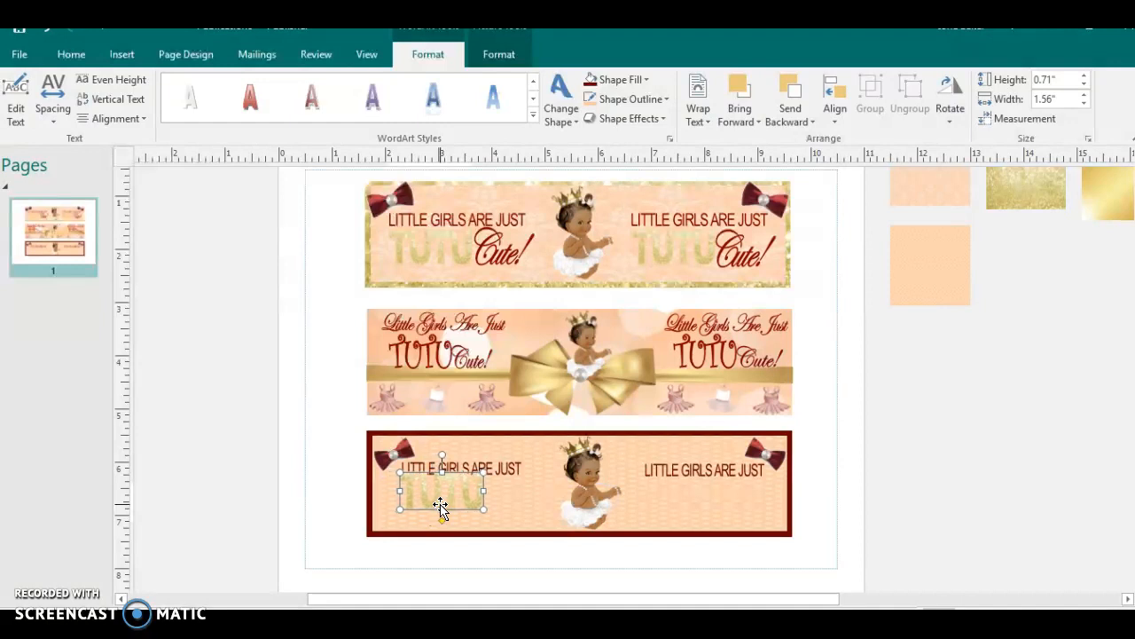
- Lower the third label's "TUTU" slightly and reduce its height from the bottom edge
key("Down")
key("Down")
key("Down")
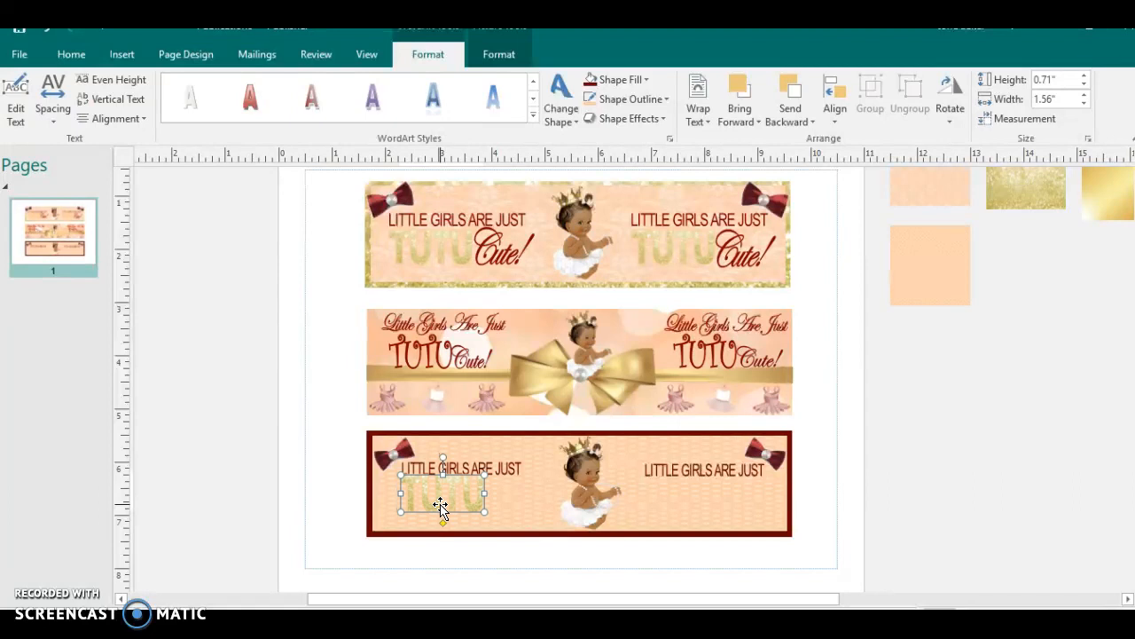
left_click_drag(444, 515, 444, 504)
left_click(293, 510)
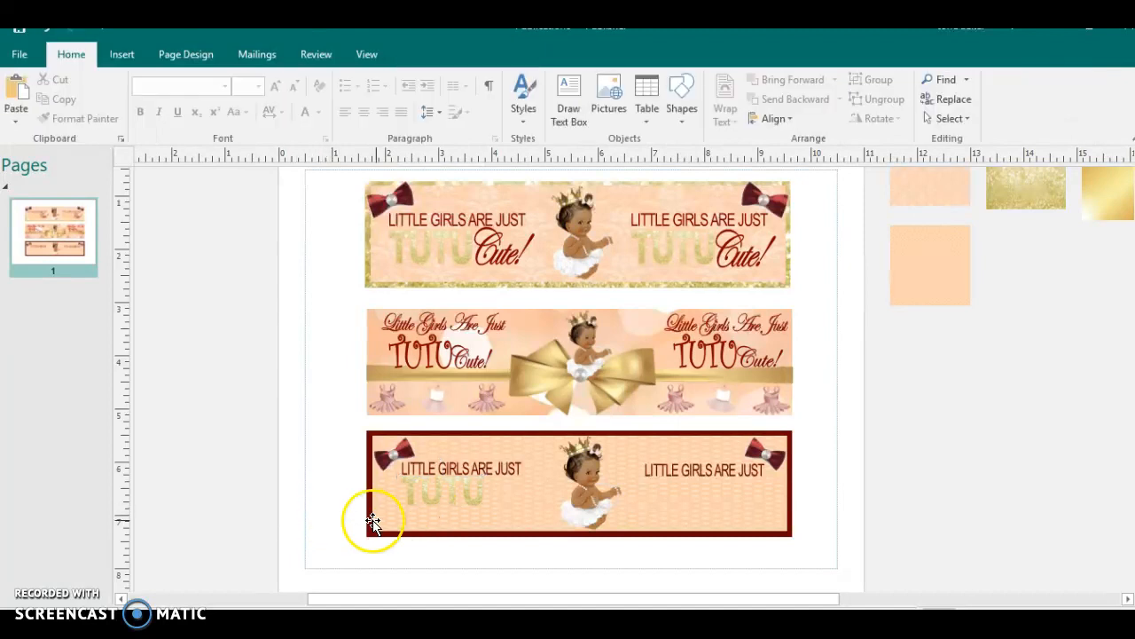
- Start another plain-style WordArt and enter "Cute" as its text
left_click(418, 490)
left_click(417, 490)
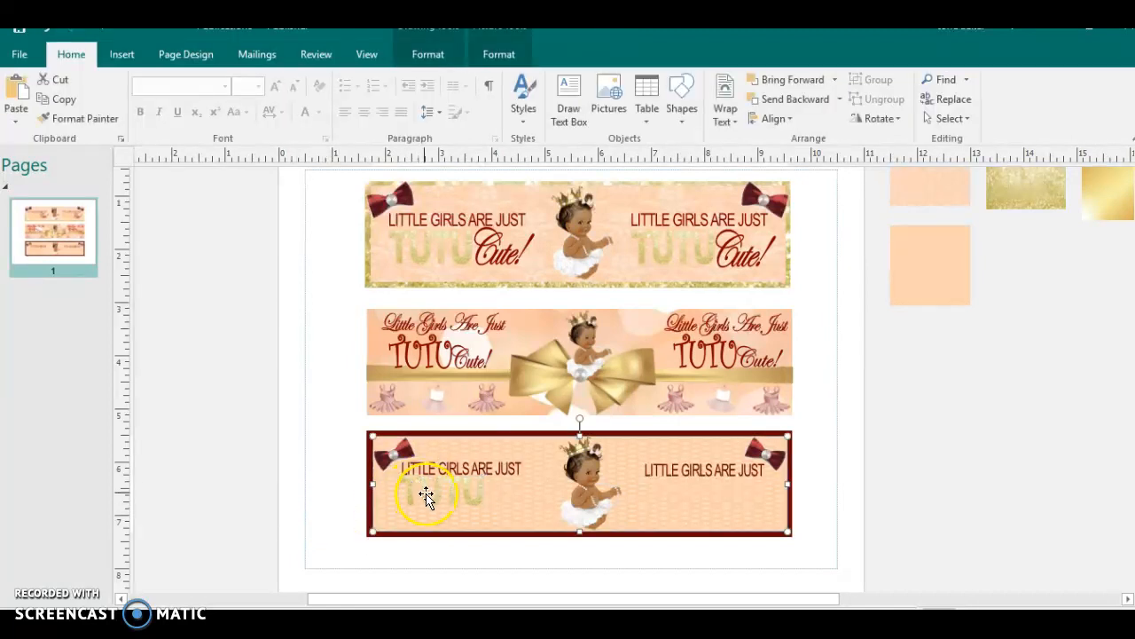
left_click(122, 54)
left_click(645, 110)
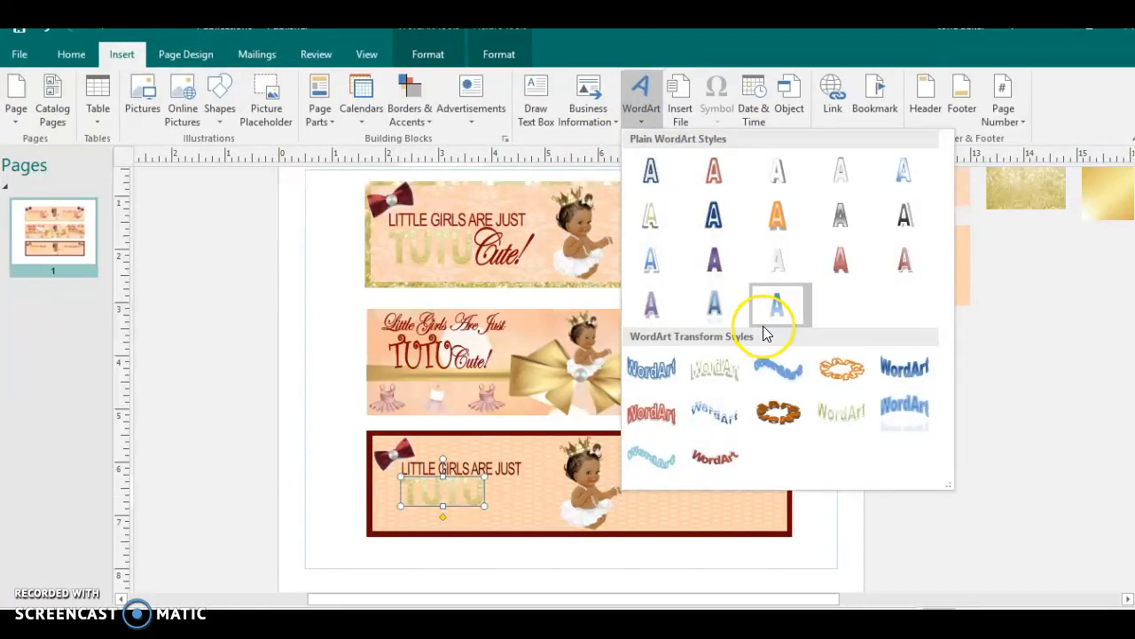
left_click(762, 326)
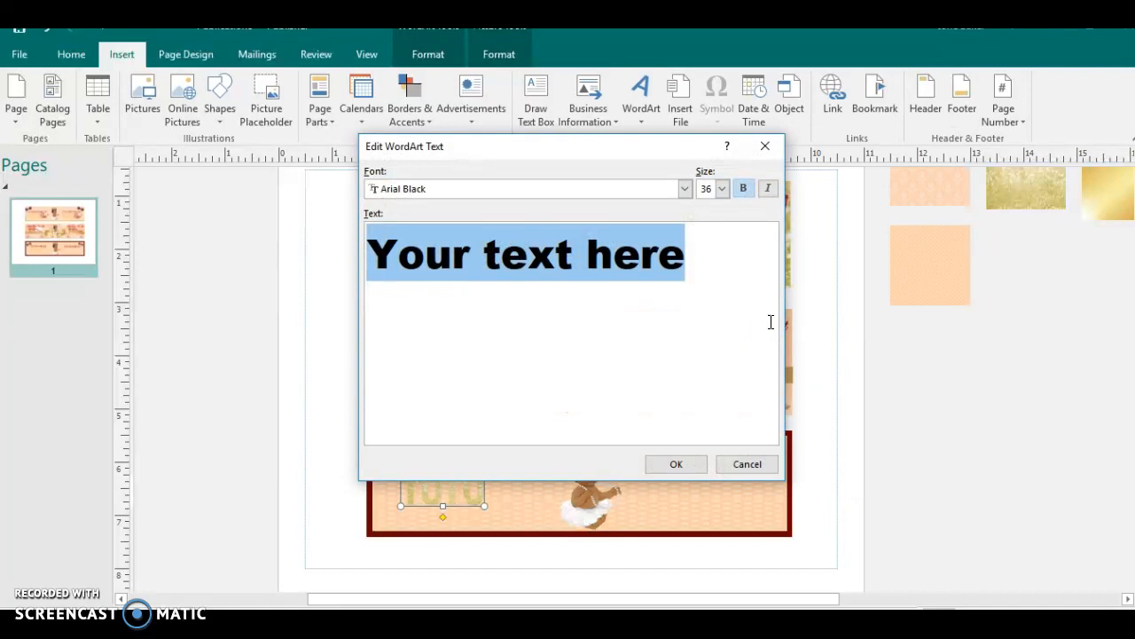
type("Cute")
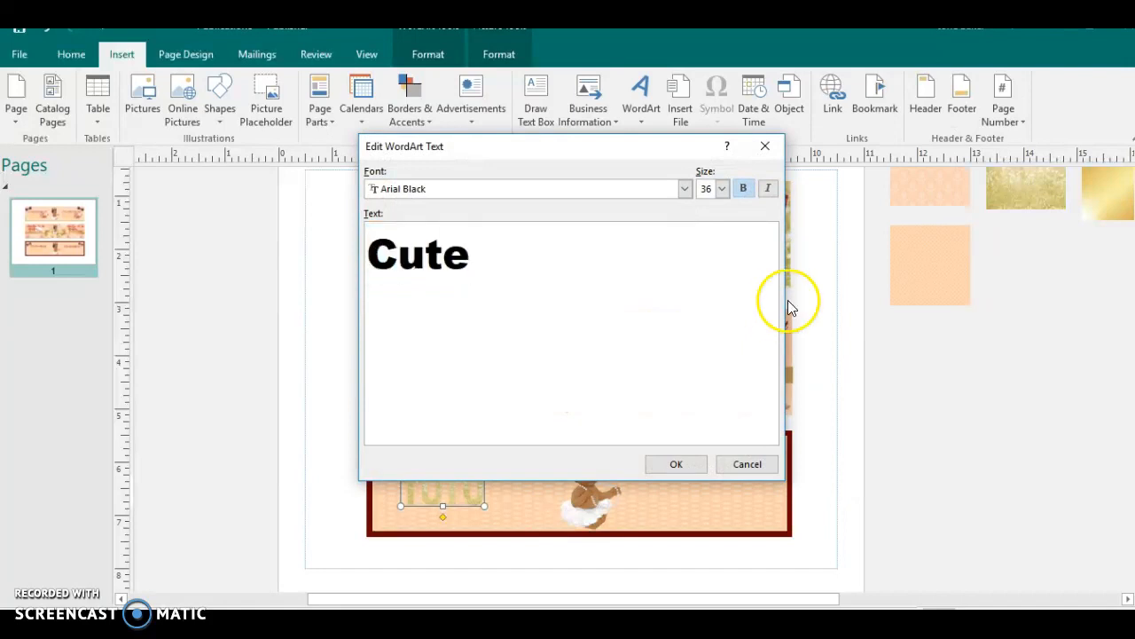
- Set the "Cute" WordArt's font to Edwardian Script ITC and place it in the publication
left_click(685, 188)
left_click_drag(687, 249, 690, 253)
left_click(688, 252)
left_click(685, 207)
left_click(686, 207)
left_click(686, 208)
left_click(685, 208)
left_click(686, 207)
left_click(685, 207)
left_click(686, 207)
left_click(653, 222)
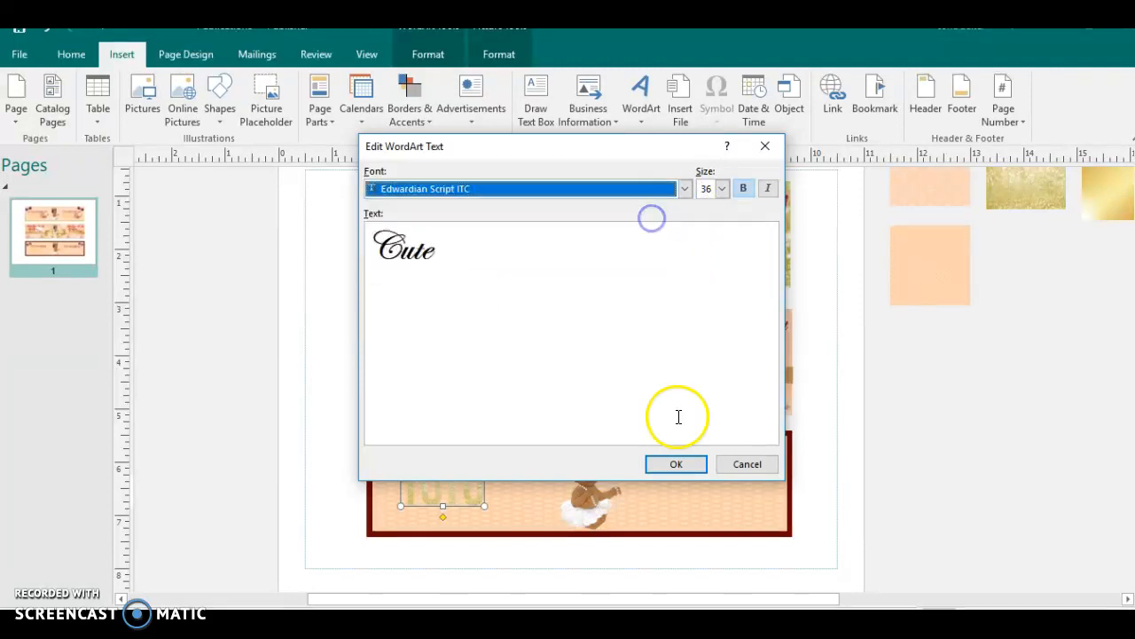
left_click(676, 463)
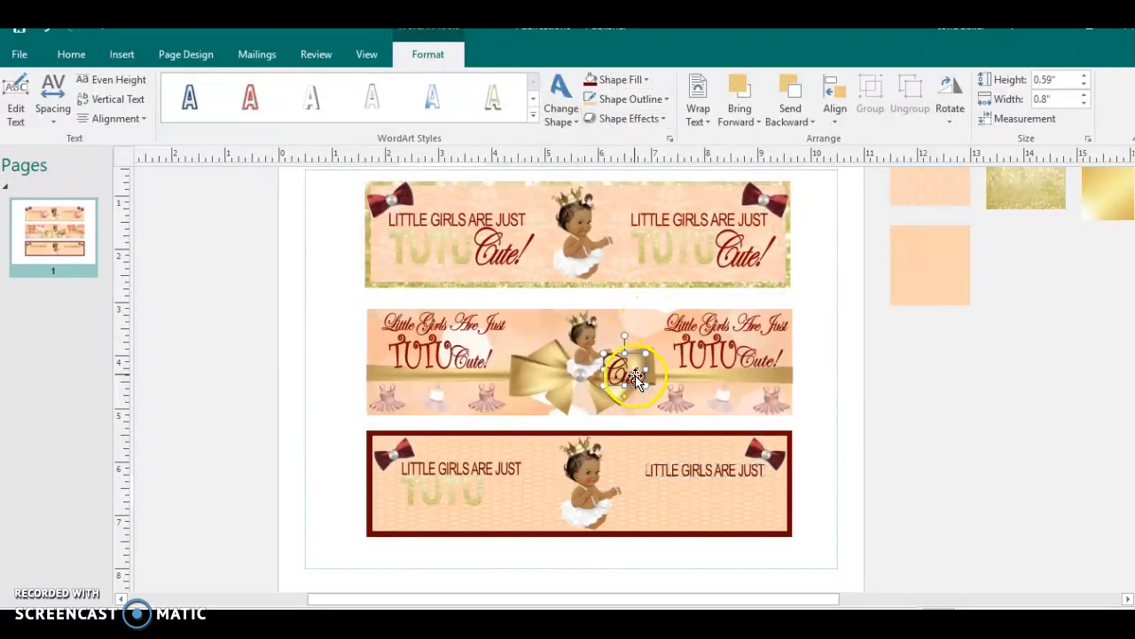
- Position "Cute" on the third label's left half, just after the gold "TUTU" and slightly lower
left_click_drag(636, 377, 502, 503)
key("Right")
key("Right")
key("Right")
key("Right")
key("Right")
key("Right")
key("Right")
key("Right")
key("Right")
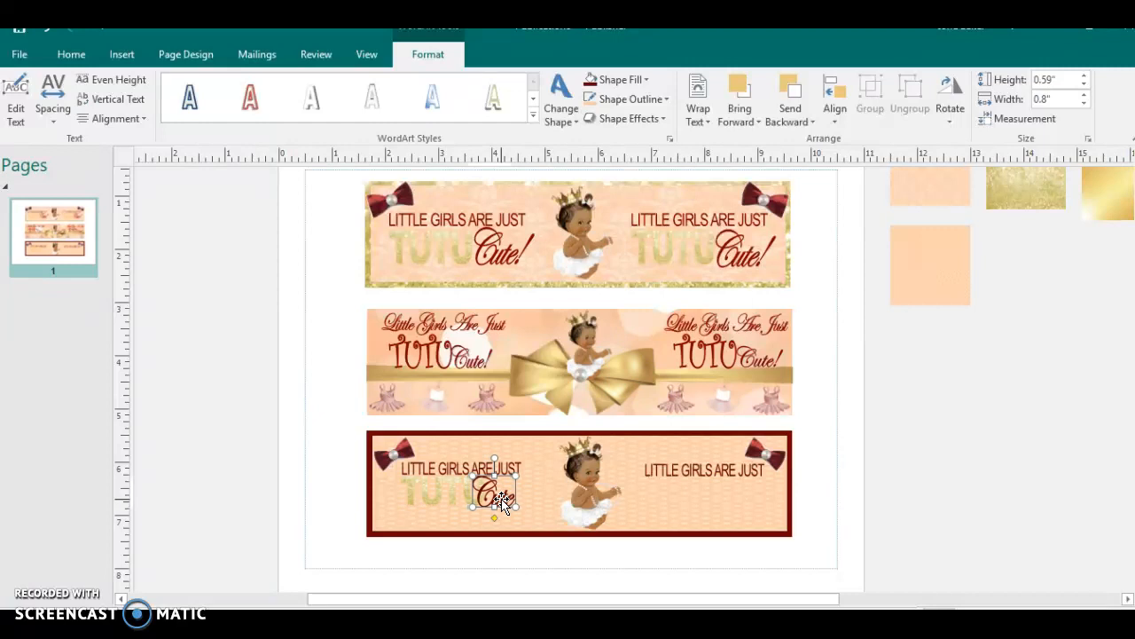
key("Right")
key("Right")
key("Right")
key("Right")
key("Right")
key("Right")
key("Right")
key("Right")
key("Down")
key("Down")
key("Left")
key("Left")
key("Left")
left_click(346, 503)
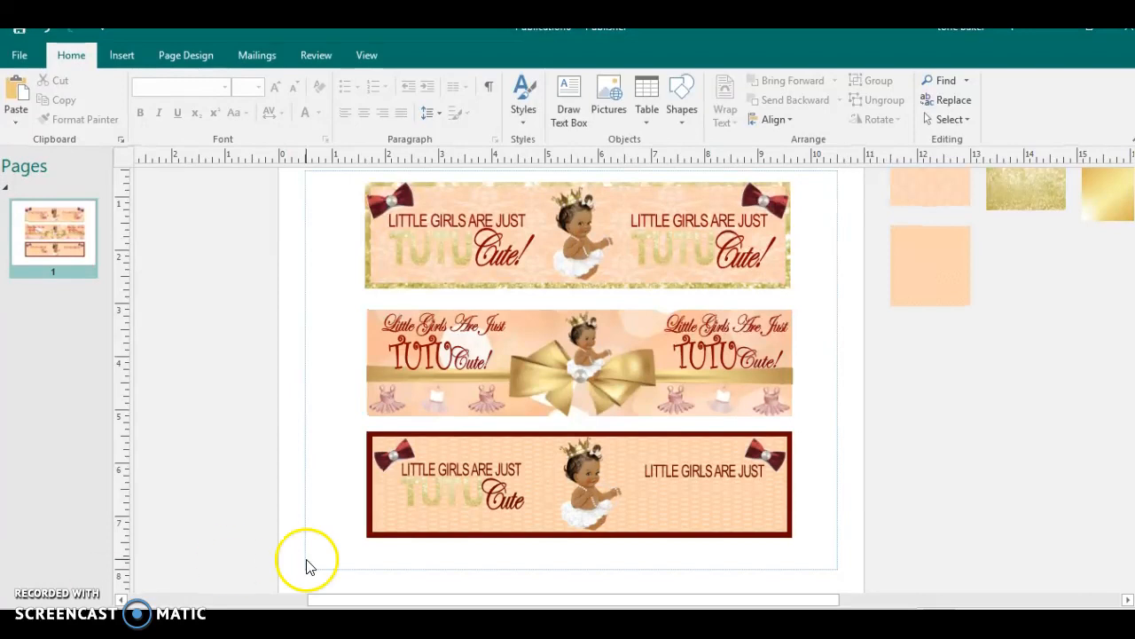
- Duplicate the gold glitter "TUTU" text on the third label by copying and pasting it
left_click(479, 494)
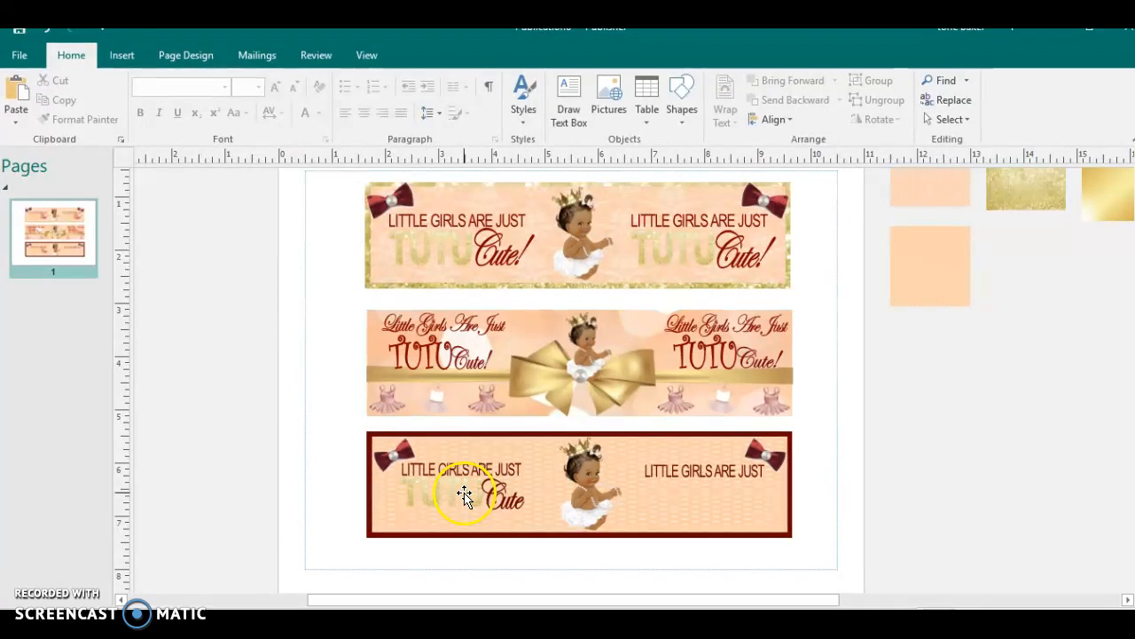
left_click(465, 494)
right_click(465, 494)
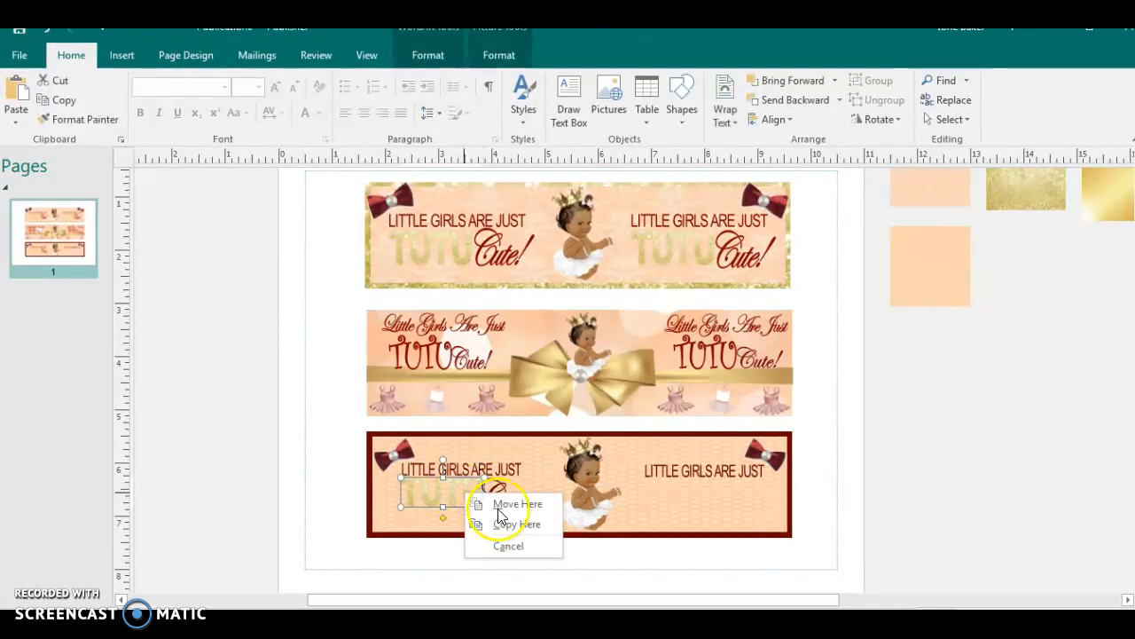
left_click(440, 491)
right_click(441, 490)
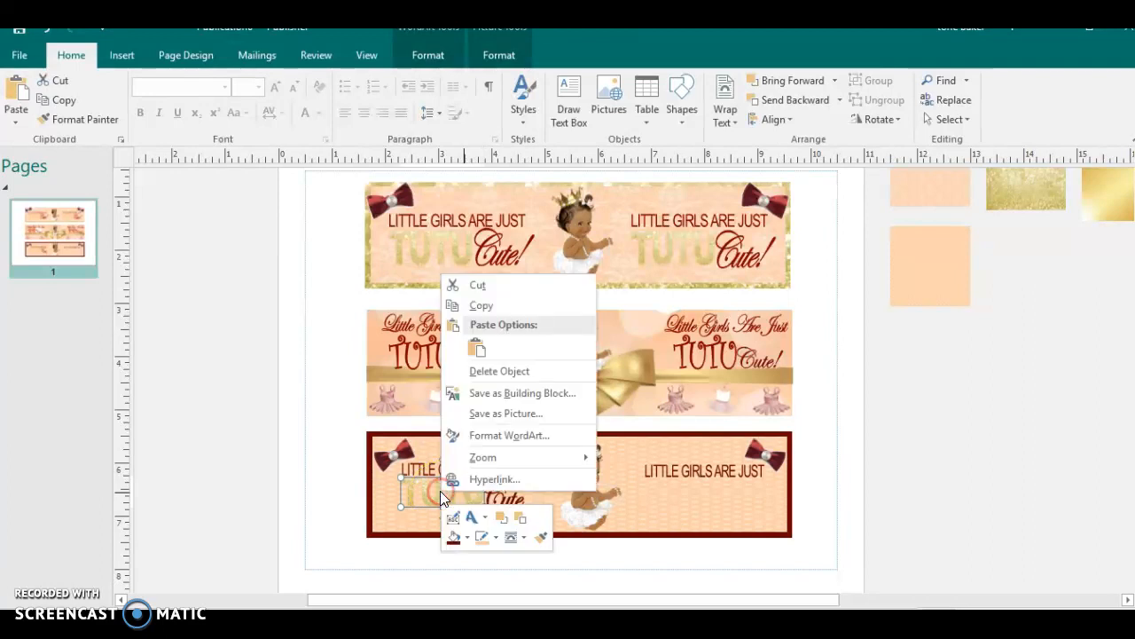
left_click(490, 304)
left_click(678, 496)
right_click(677, 496)
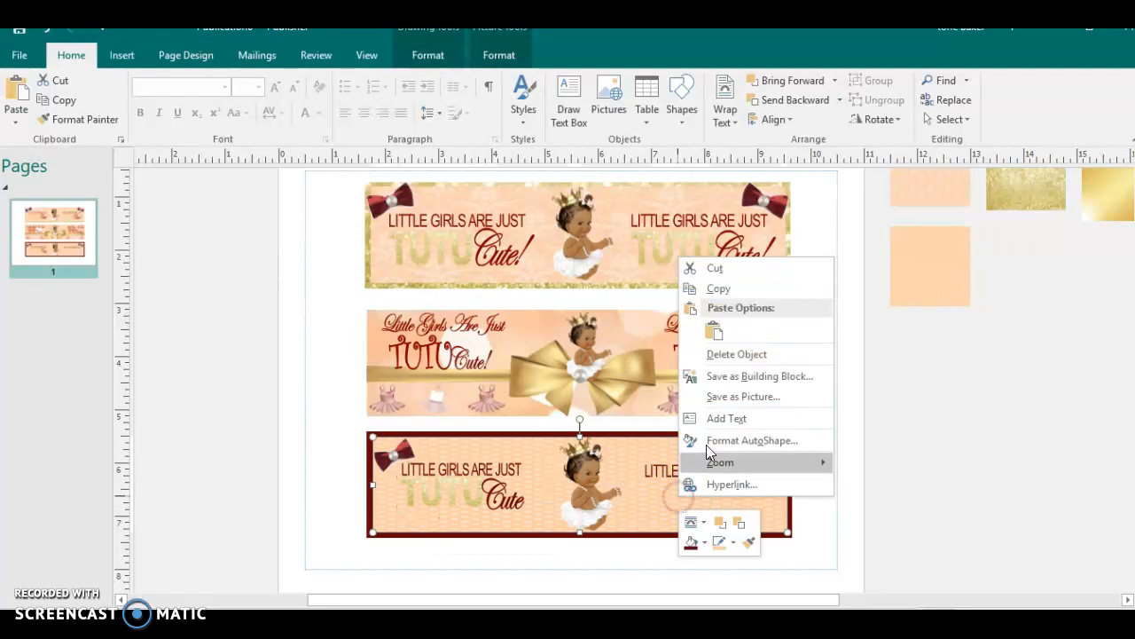
left_click(715, 327)
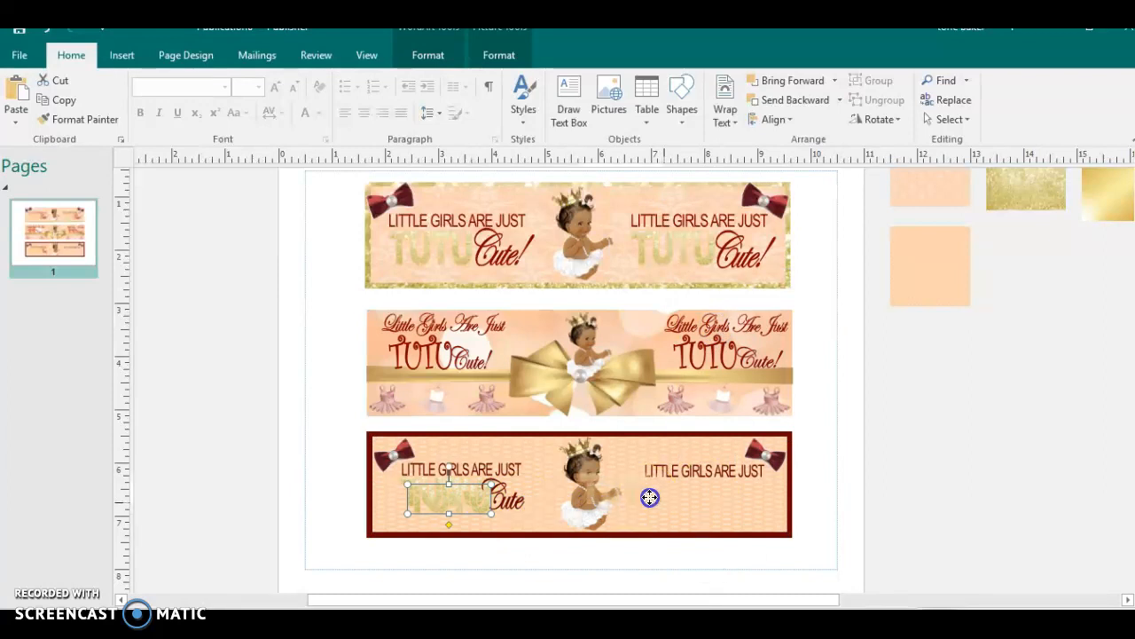
- Position the duplicated "TUTU" directly under "LITTLE GIRLS ARE JUST" on the third label's right half, aligned with that line's left edge
left_click_drag(659, 499, 683, 500)
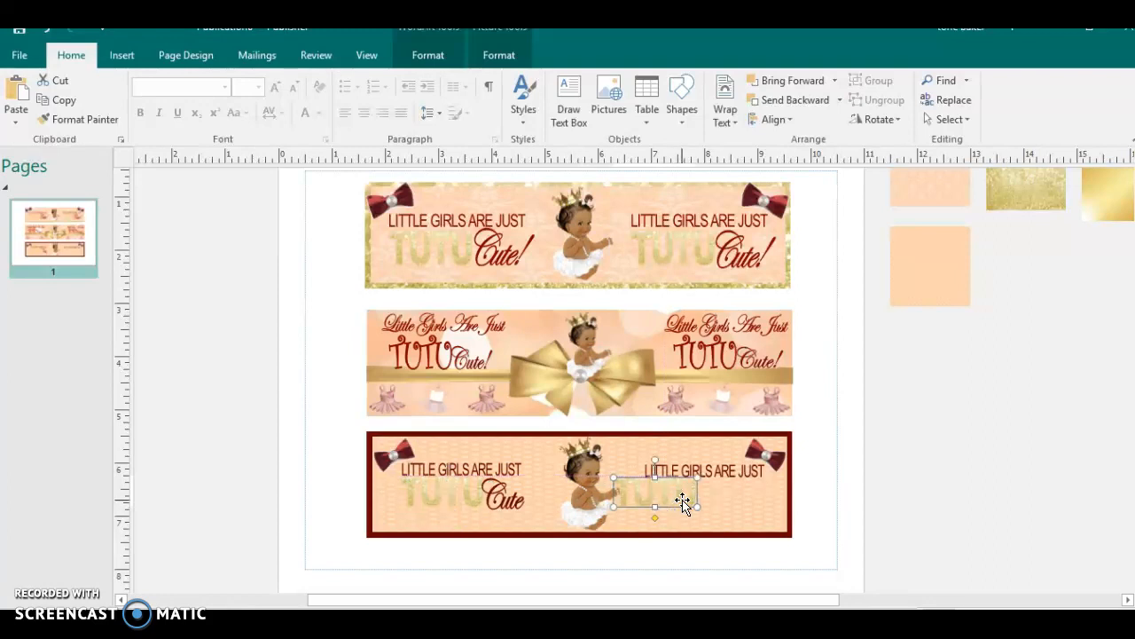
key("Down")
key("Down")
key("Down")
key("Right")
key("Right")
key("Right")
key("Right")
key("Right")
key("Right")
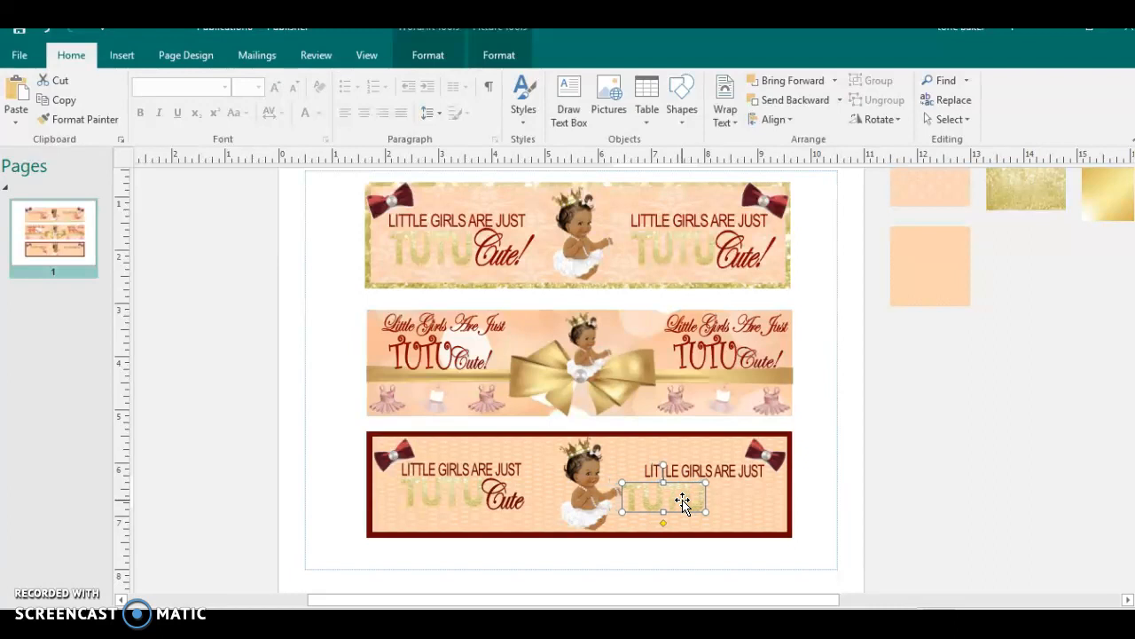
key("Right")
key("Right")
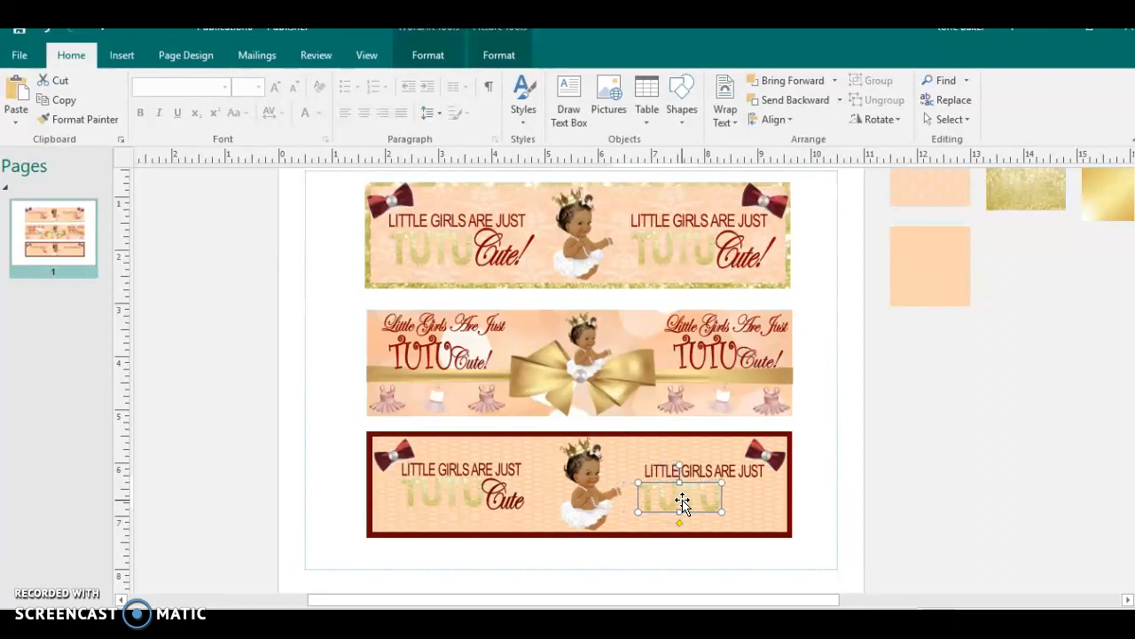
key("Right")
key("Right")
key("Up")
key("Up")
key("Up")
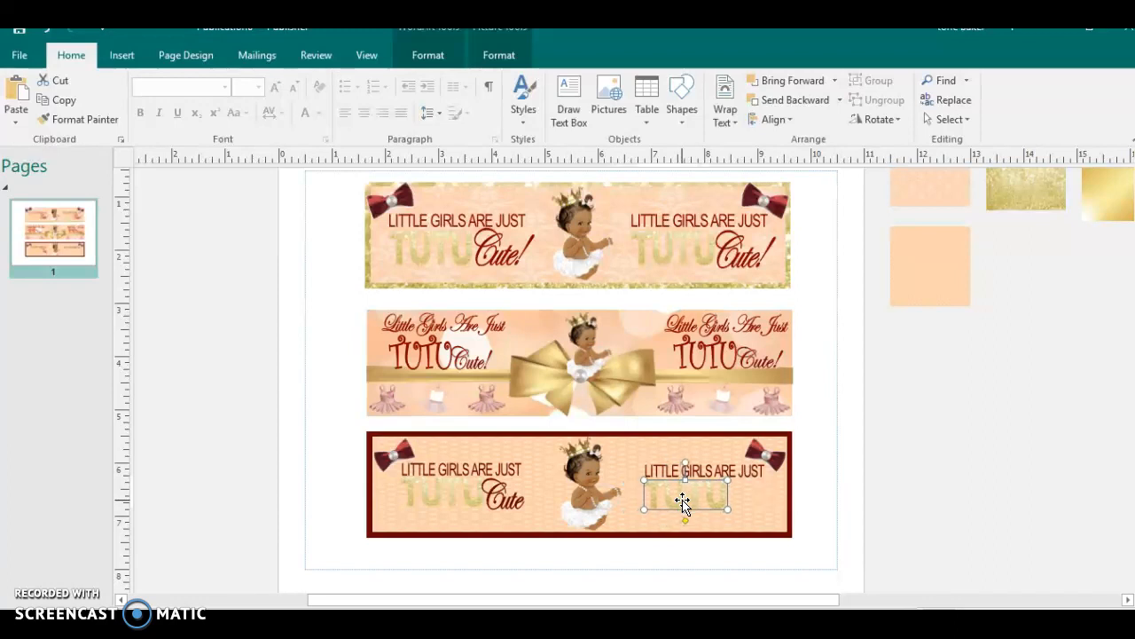
- Fill the third label's right-hand "TUTU" with the picture gold.jpg from the Downloads folder
right_click(682, 502)
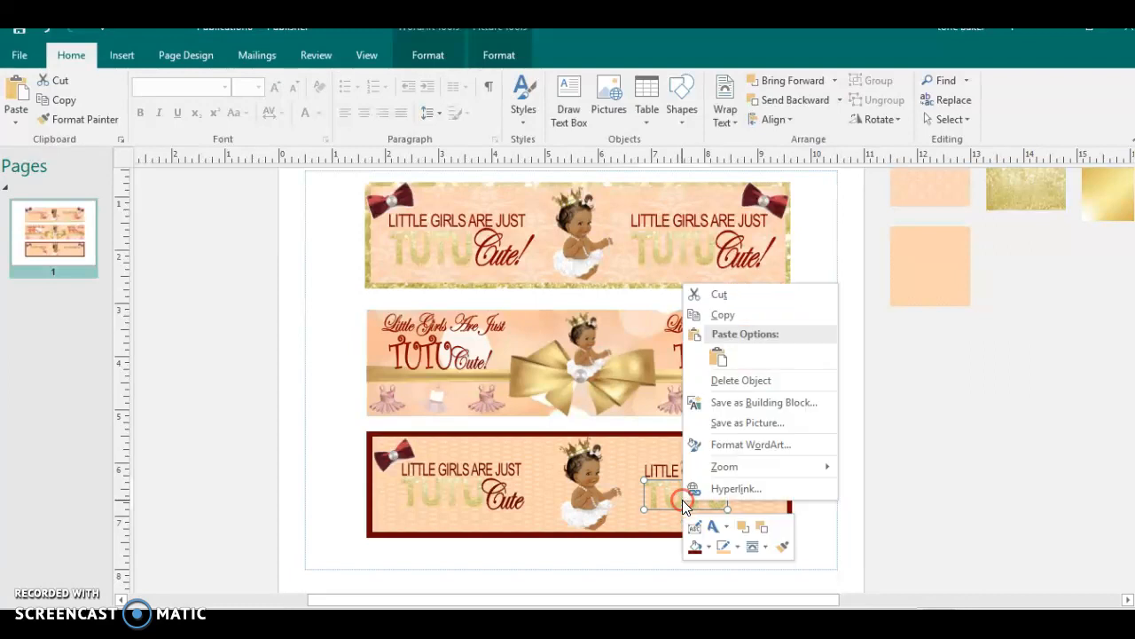
left_click(709, 548)
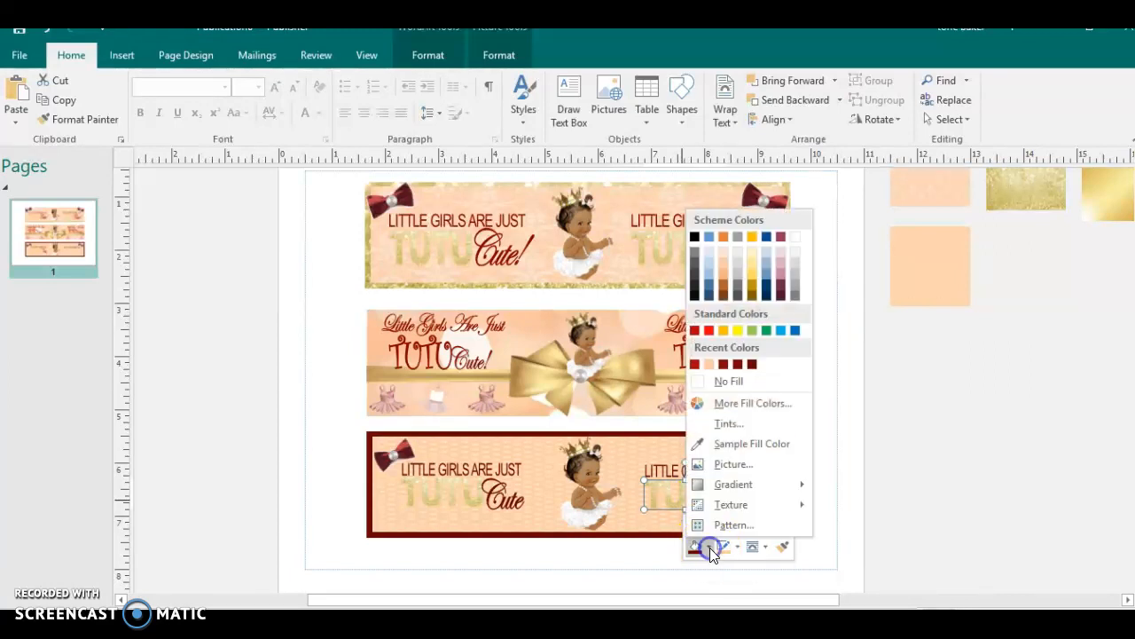
left_click(730, 463)
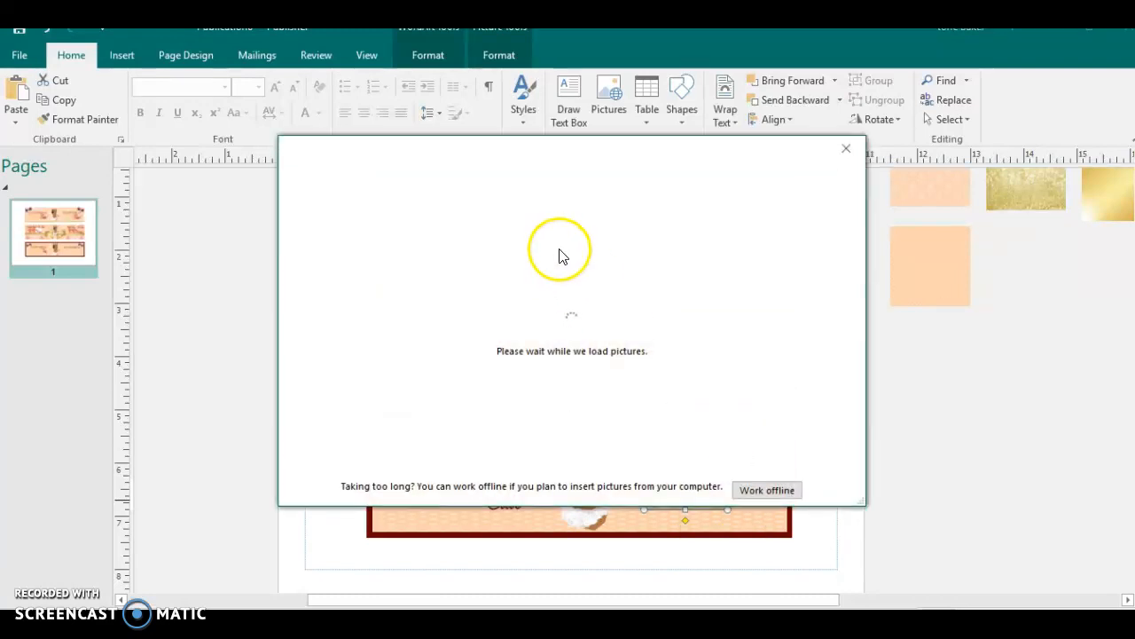
left_click(551, 233)
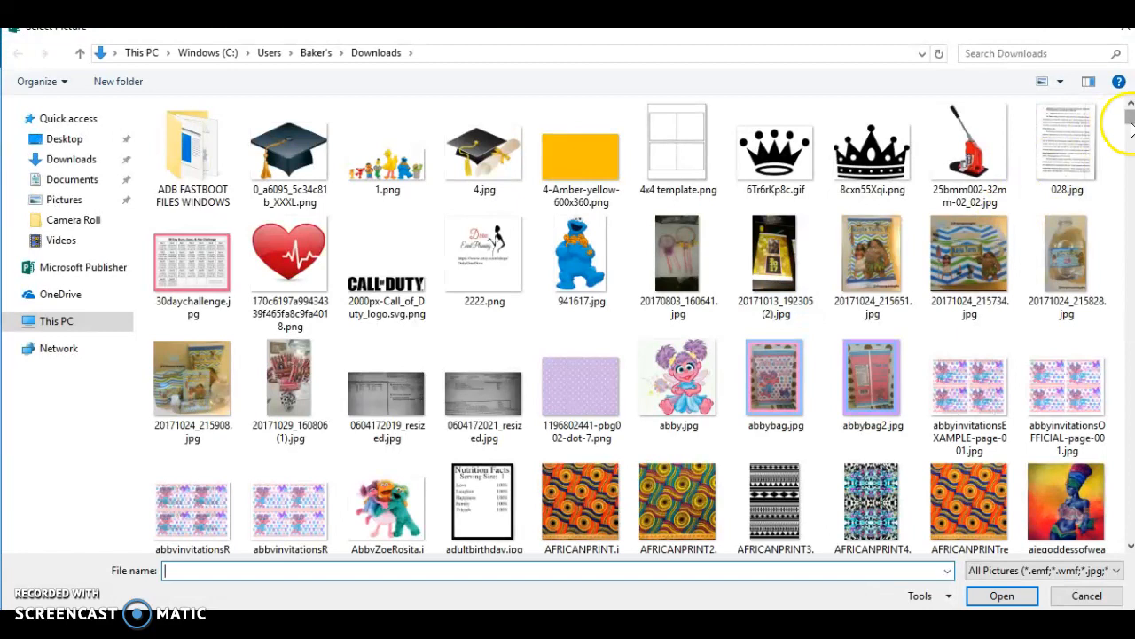
left_click_drag(1130, 129, 1129, 253)
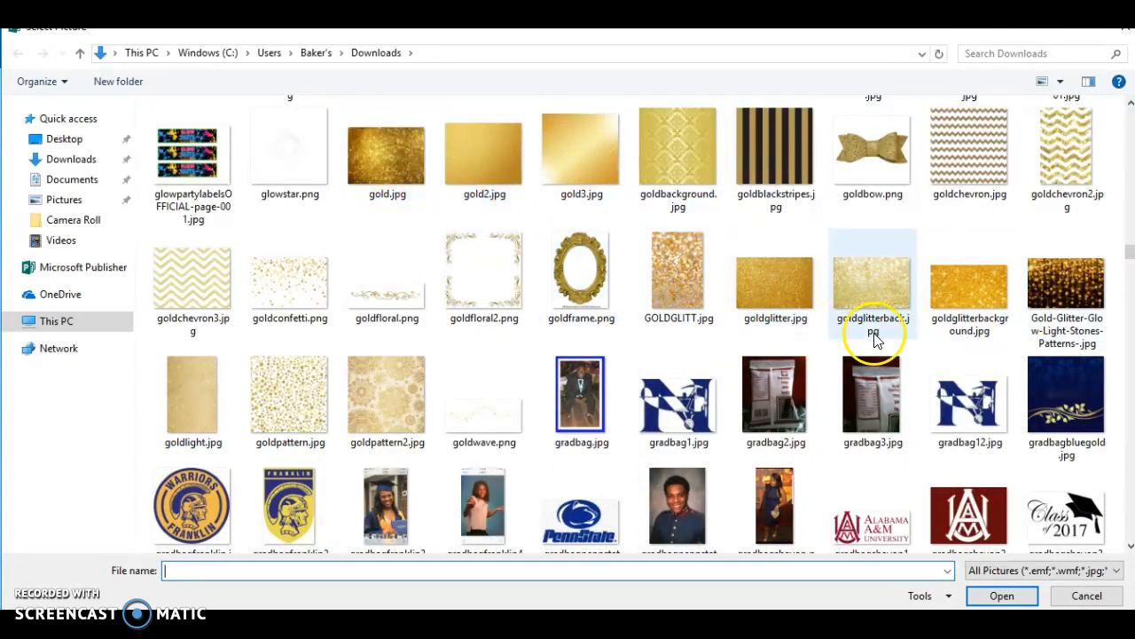
left_click(386, 155)
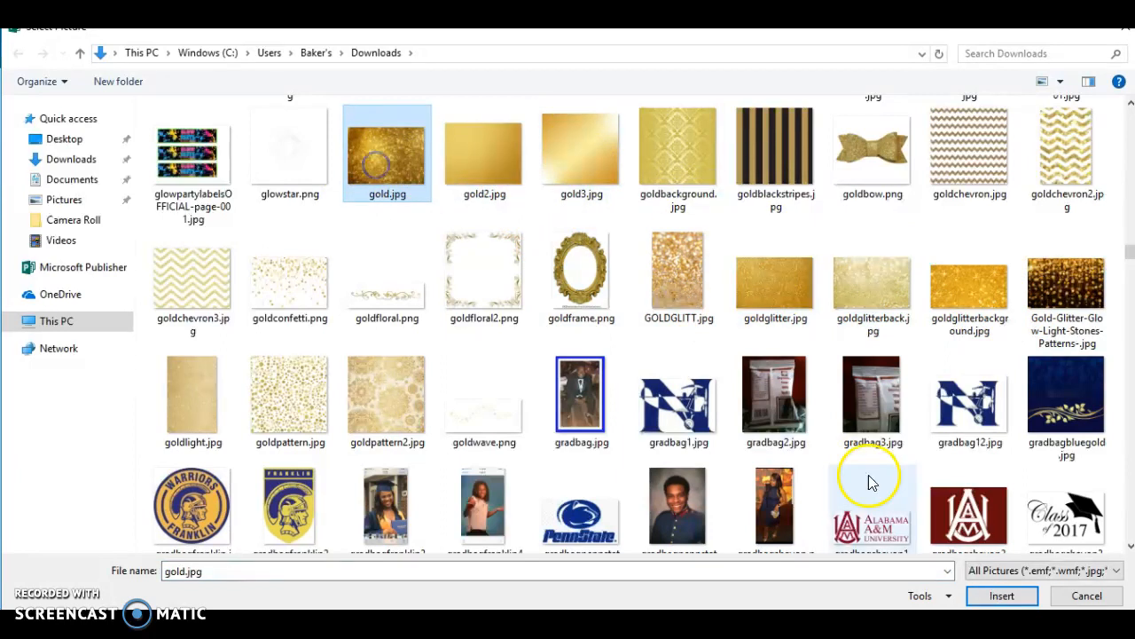
left_click(976, 597)
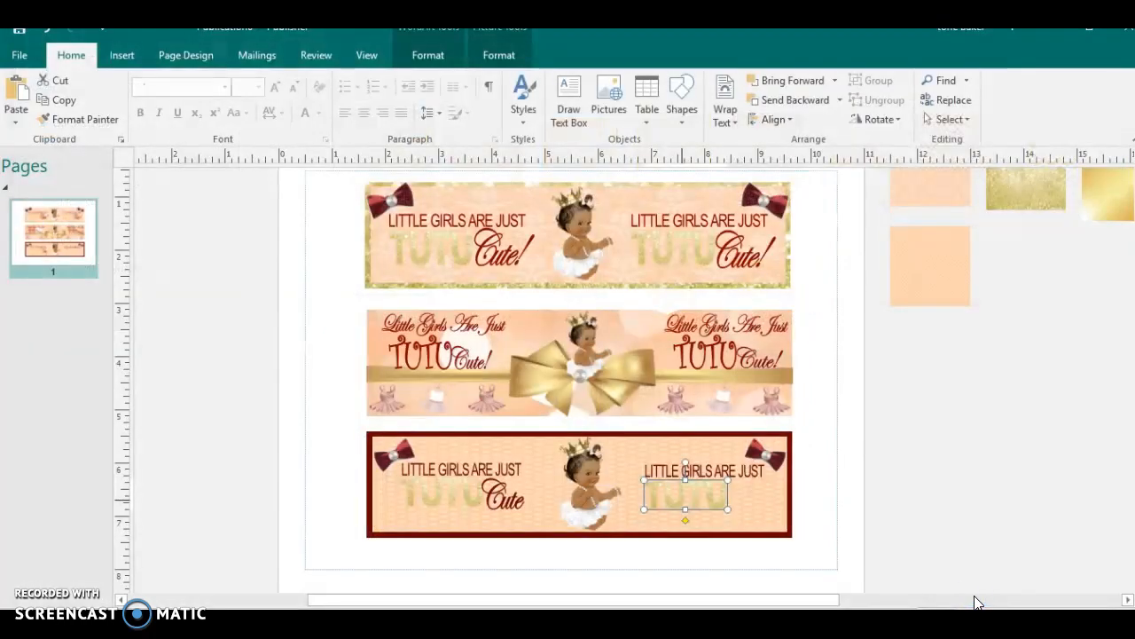
left_click(714, 517)
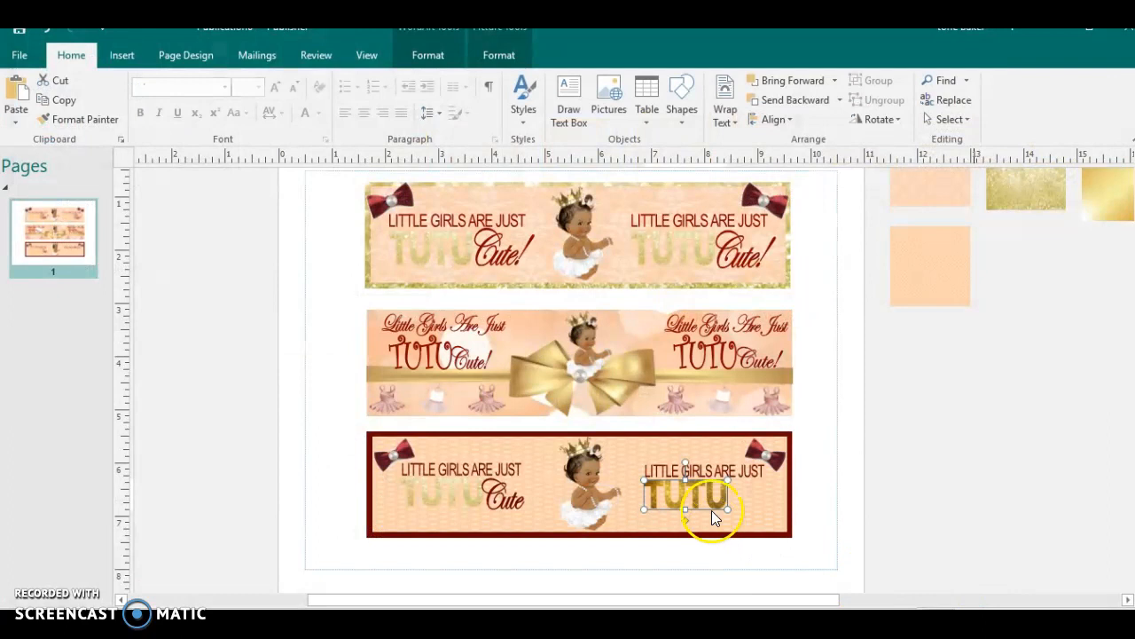
- Replace the picture fill of the third label's right-hand "TUTU" with gold3.jpg from the Downloads folder
right_click(724, 493)
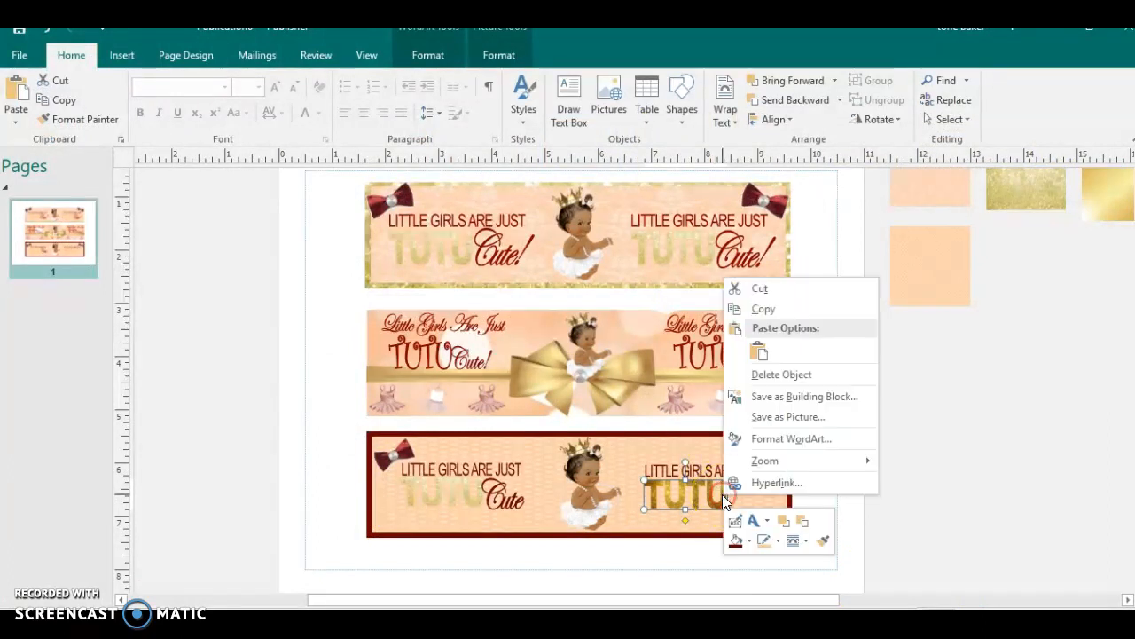
left_click(749, 541)
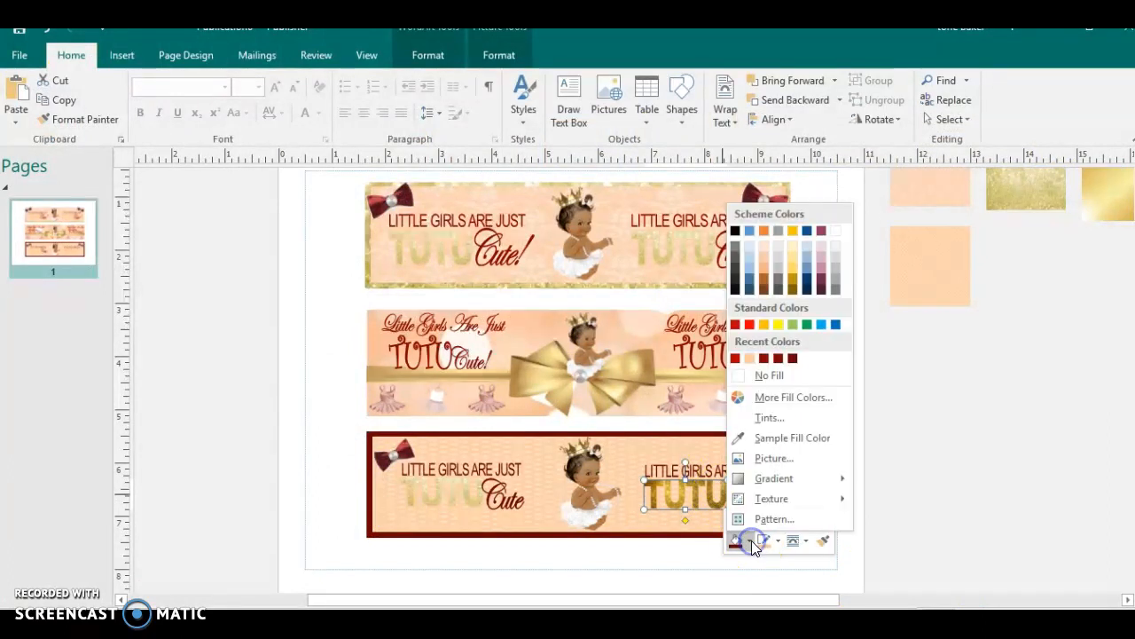
left_click(768, 459)
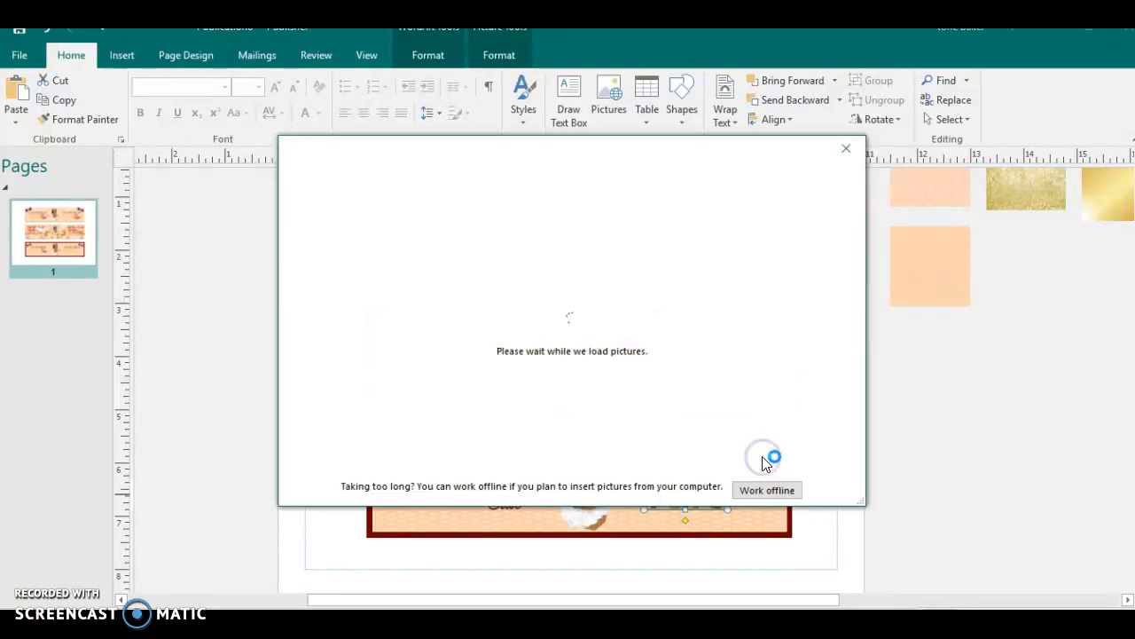
left_click(522, 251)
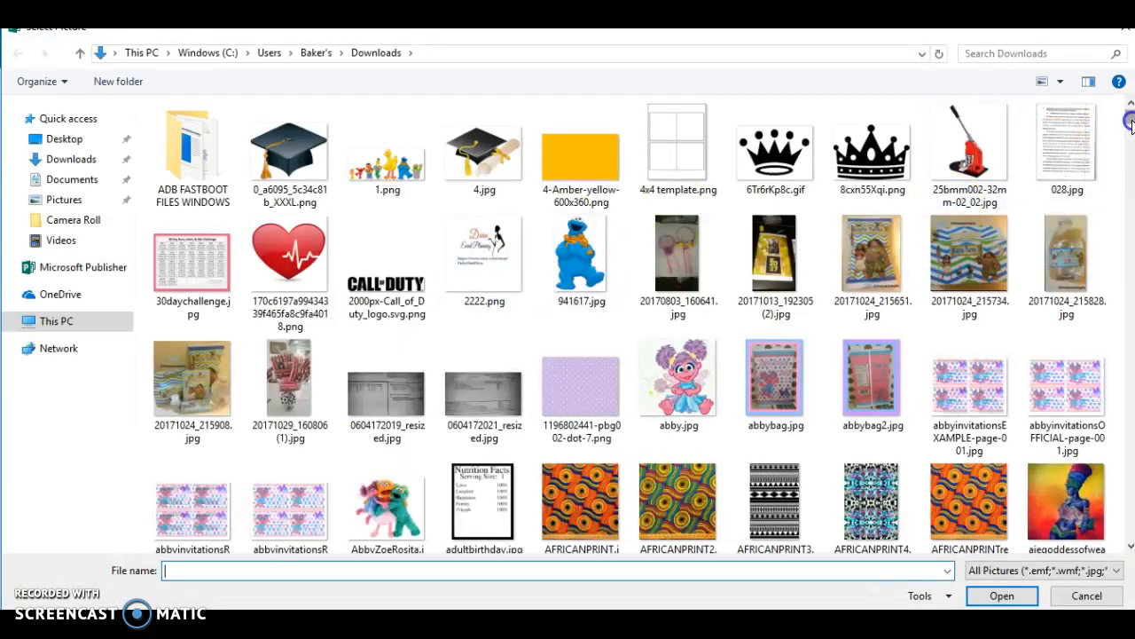
scroll(1129, 121, "down", 15)
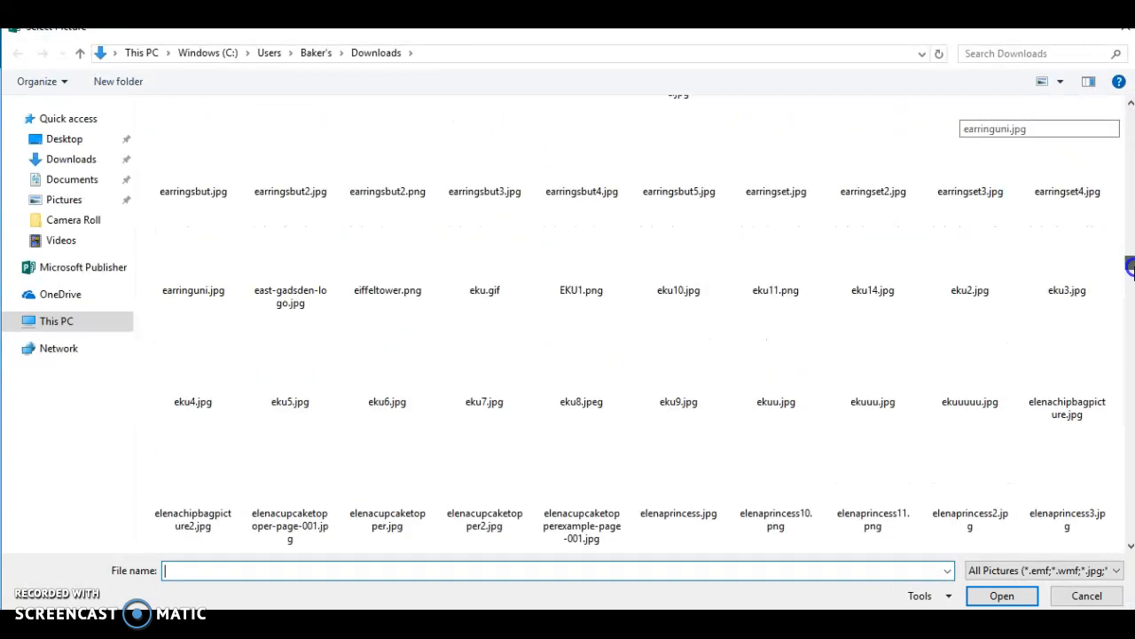
scroll(1130, 267, "down", 10)
scroll(1128, 264, "up", 10)
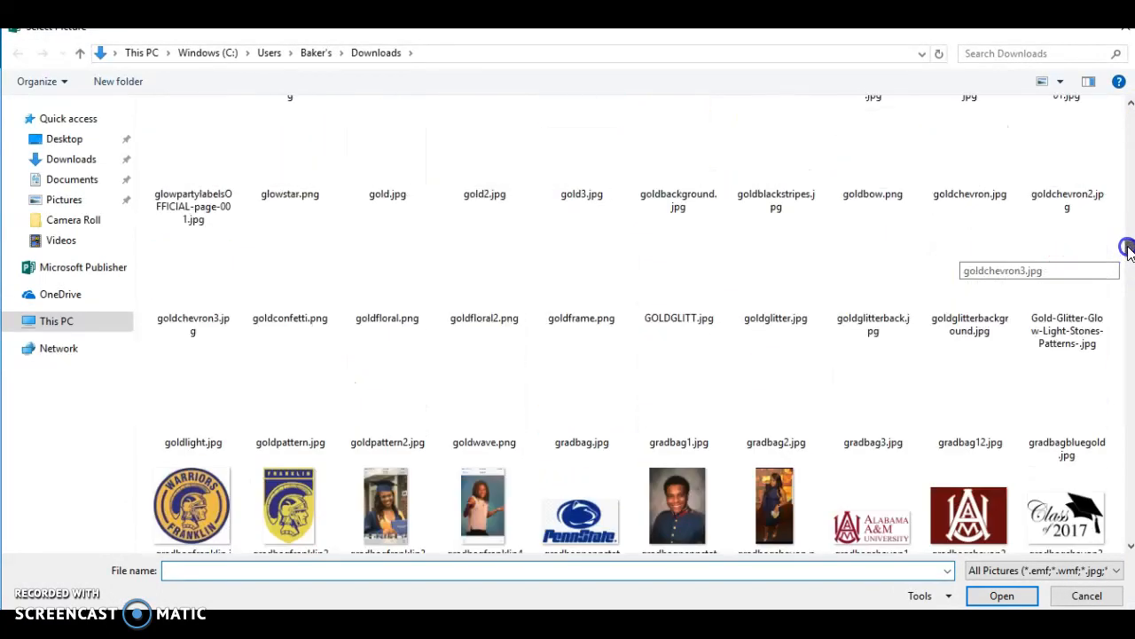
left_click(566, 512)
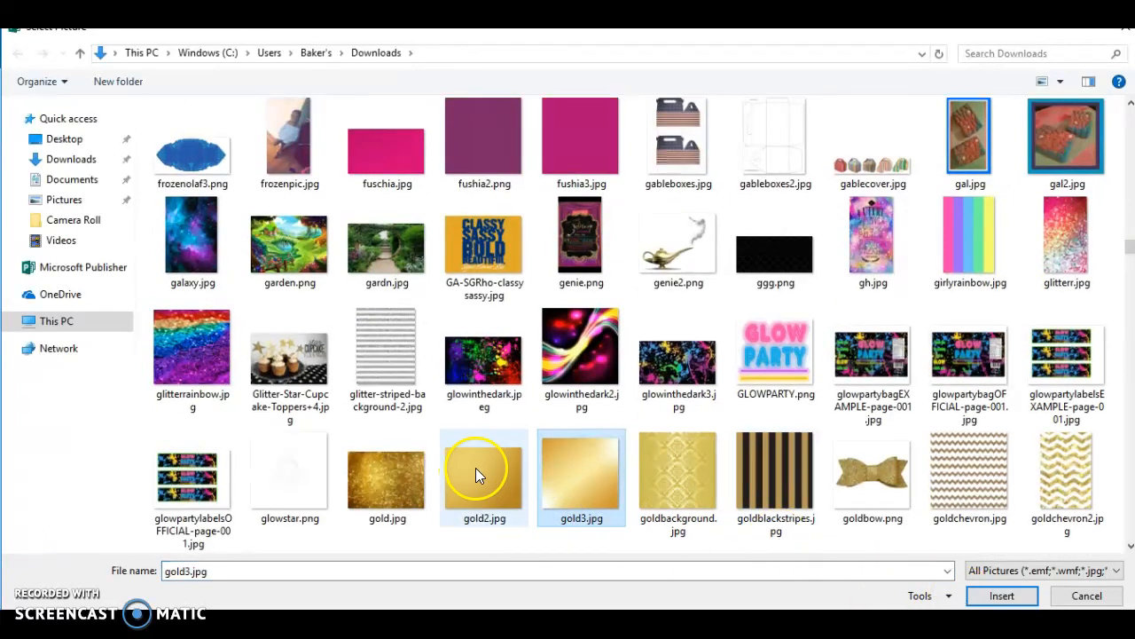
left_click(1003, 595)
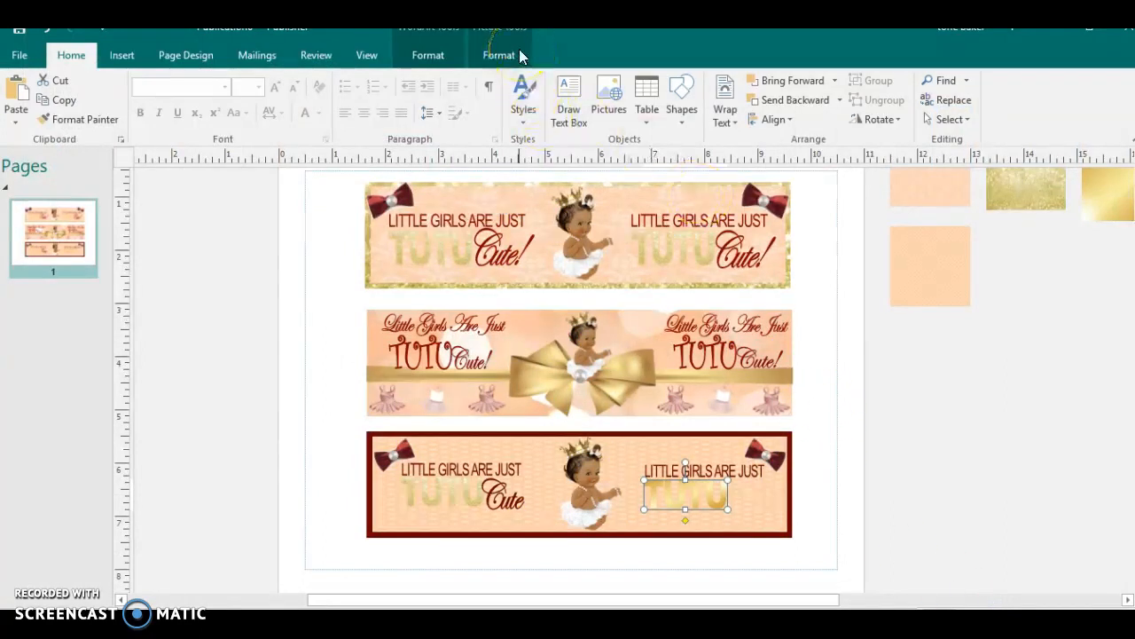
- Remove the outline from the third label's right-hand "TUTU" and shift the text very slightly to the right
left_click(431, 49)
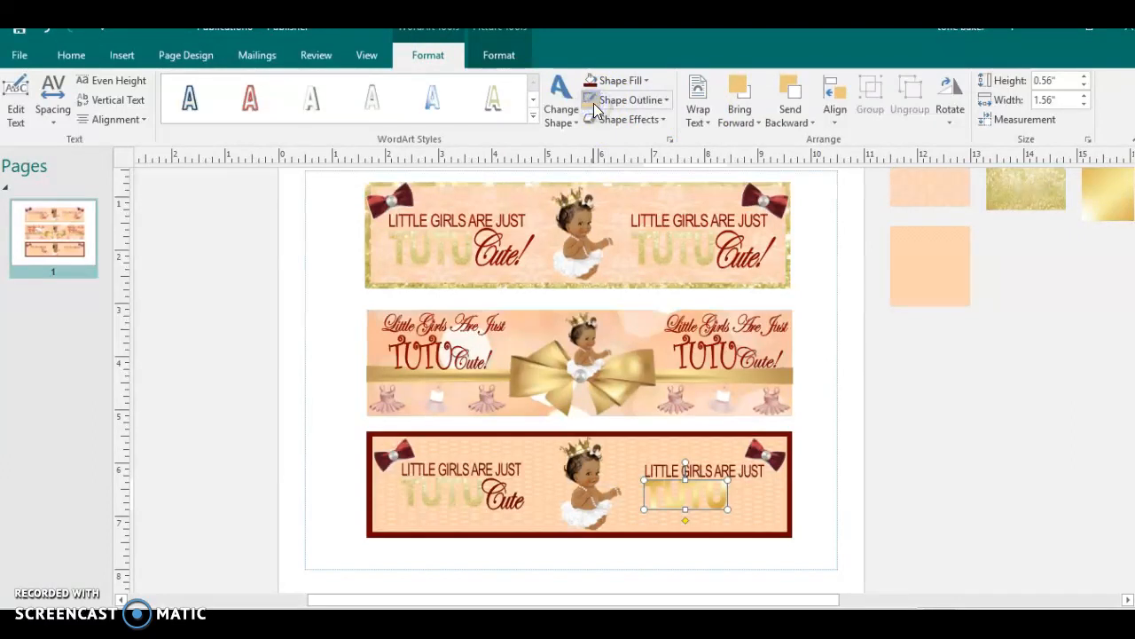
left_click(626, 104)
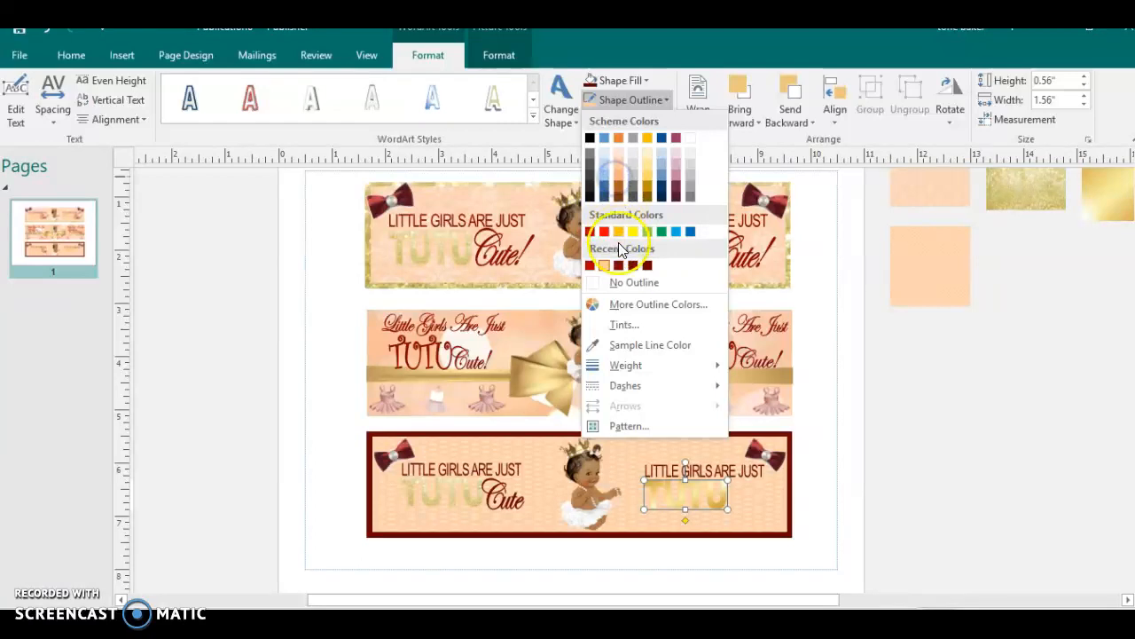
left_click(624, 284)
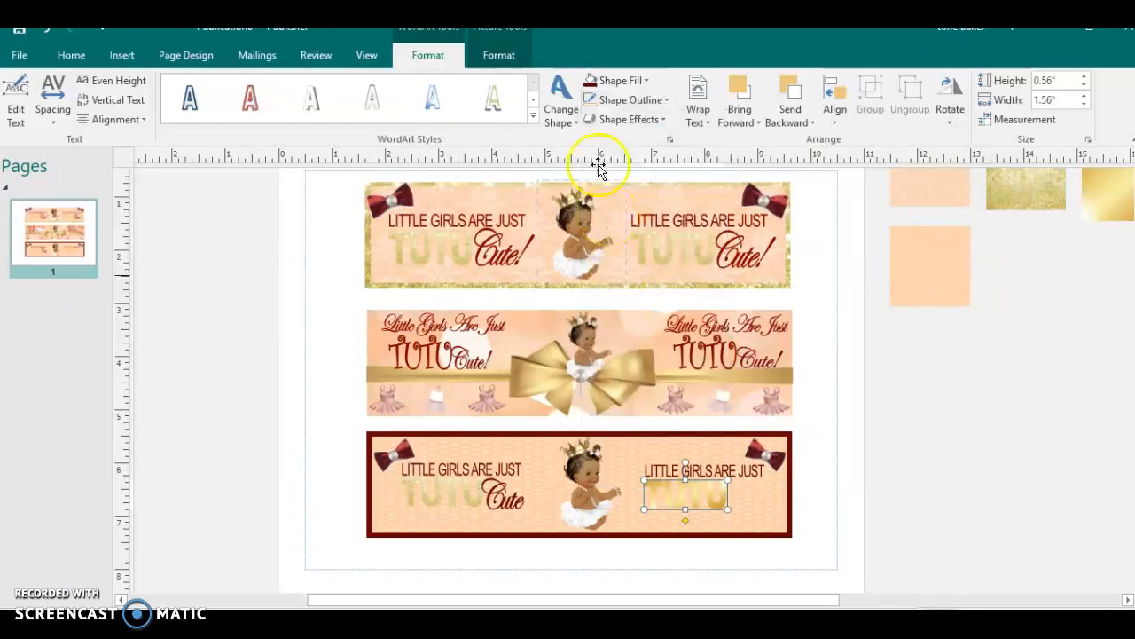
left_click(612, 105)
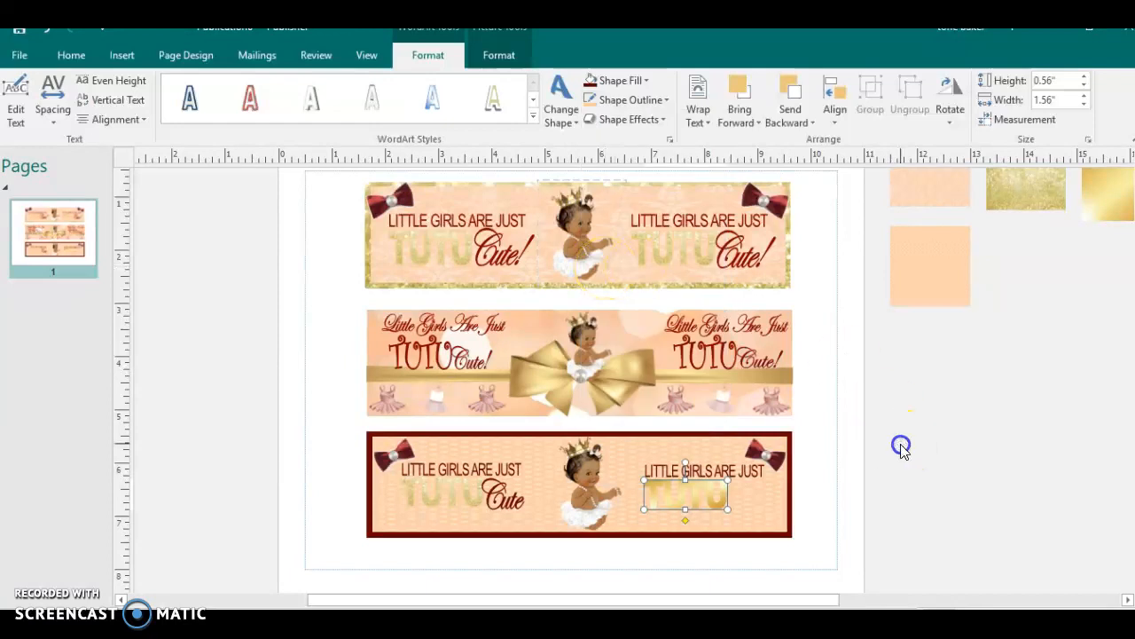
left_click(720, 513)
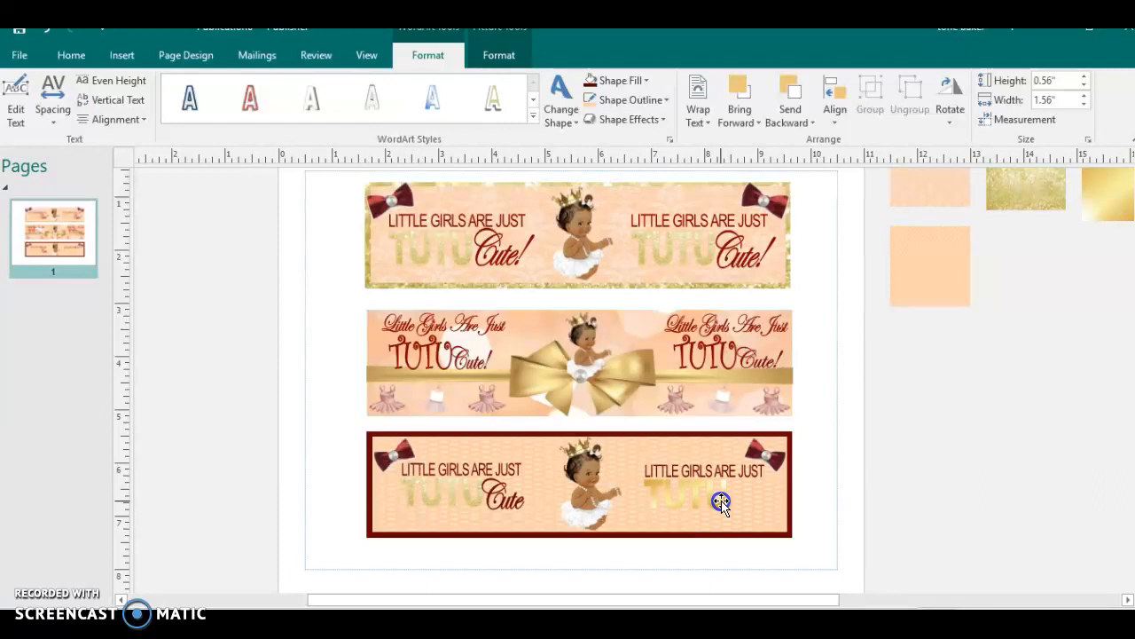
left_click(721, 502)
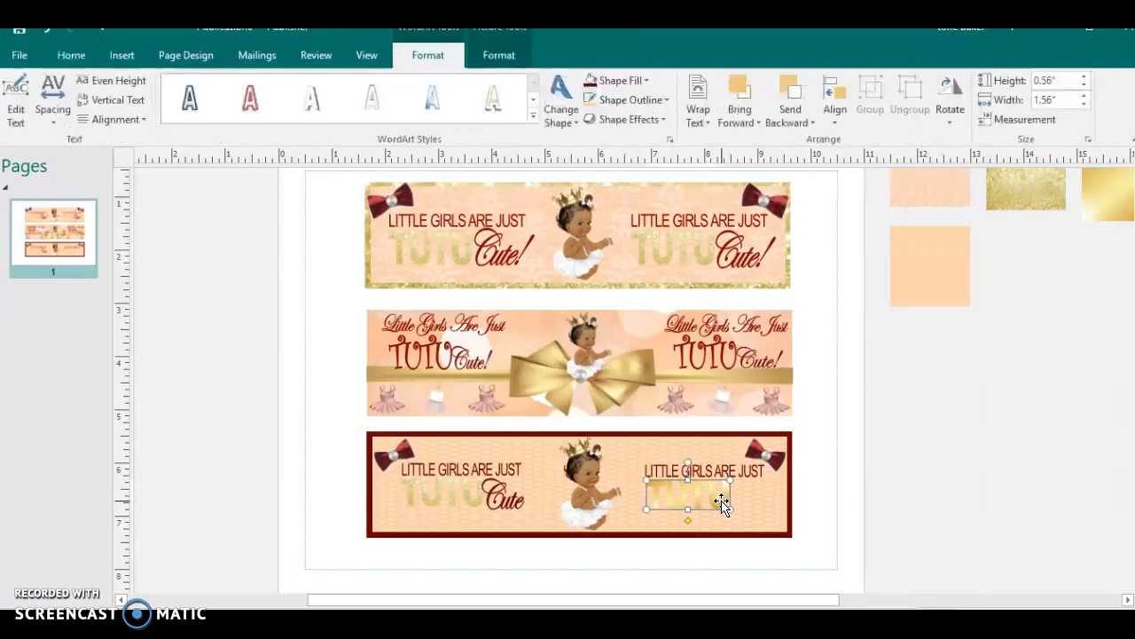
left_click(813, 497)
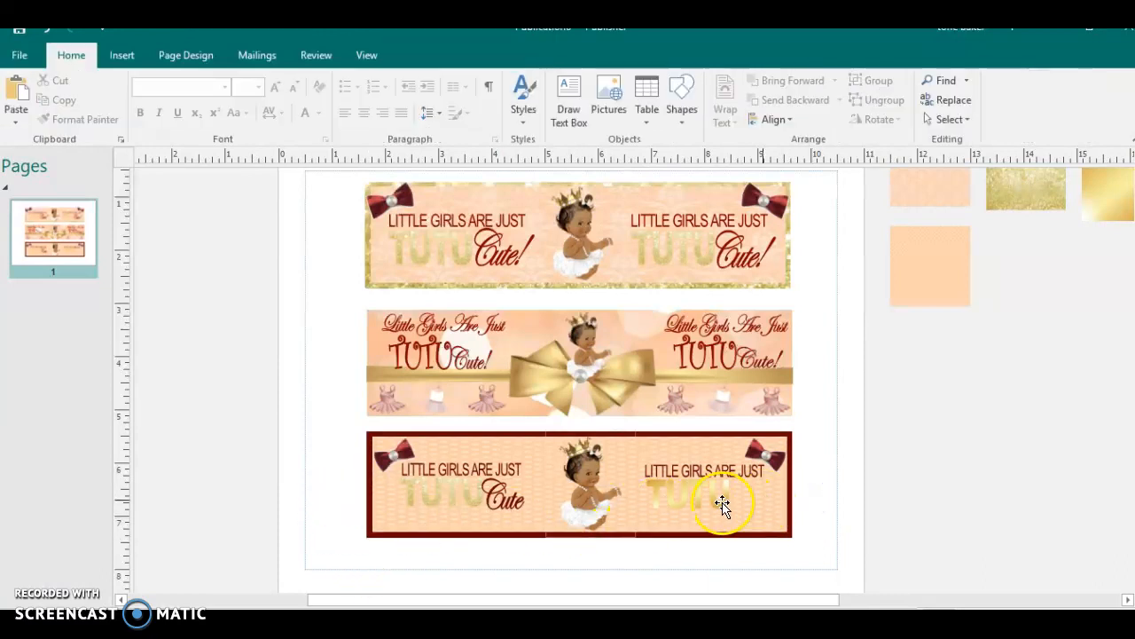
- Change the first label's gold glitter border picture to gold2.jpg from the Downloads folder
left_click(789, 225)
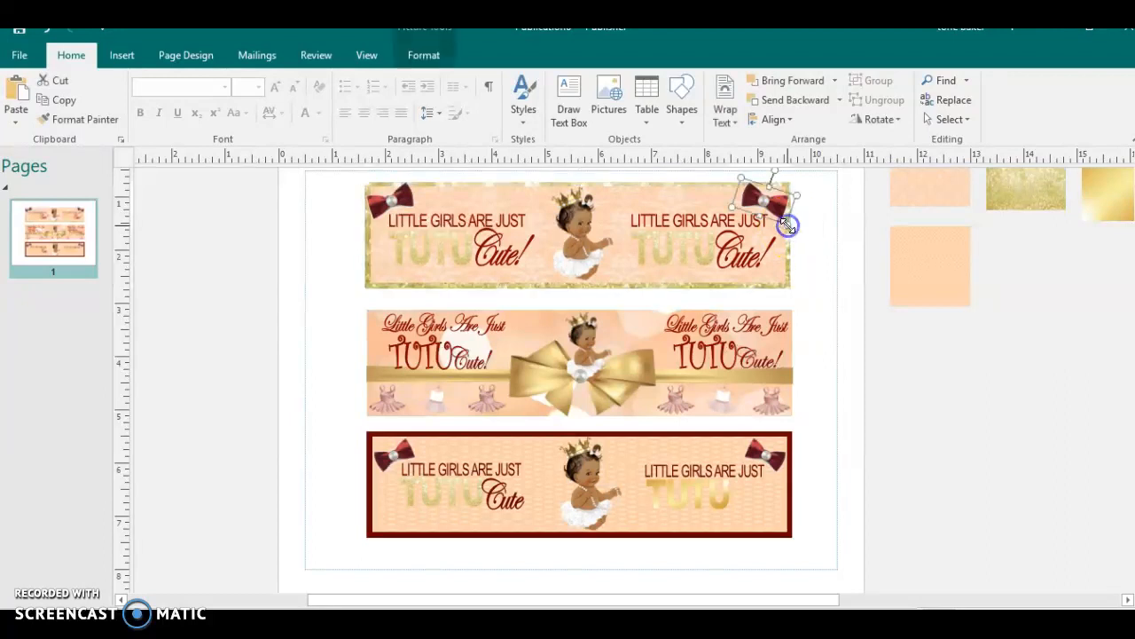
left_click(788, 235)
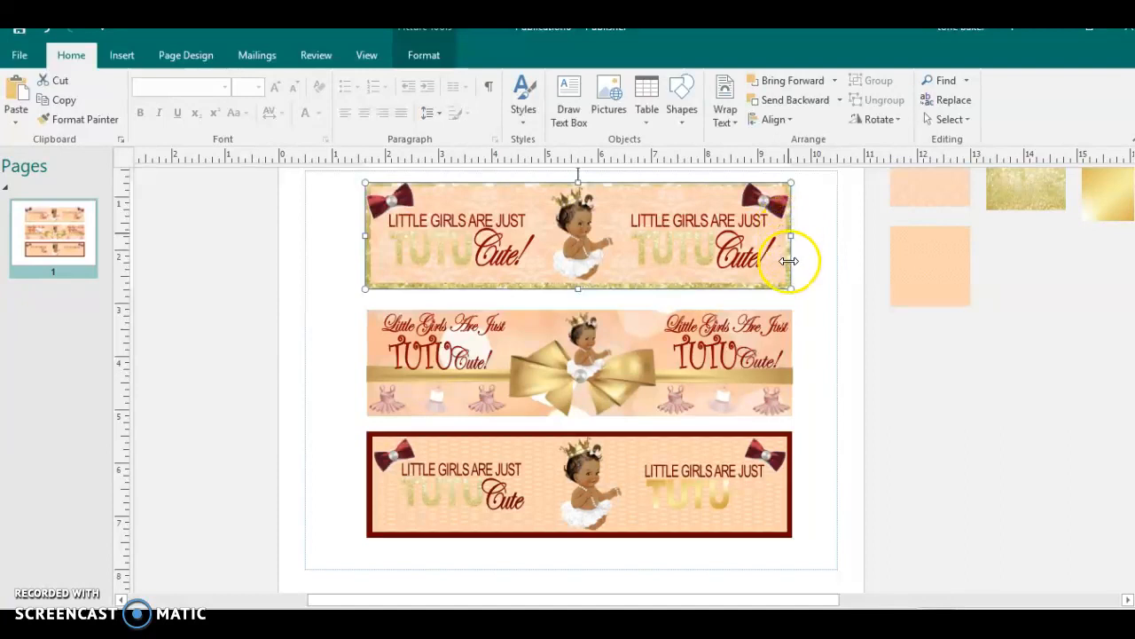
right_click(790, 256)
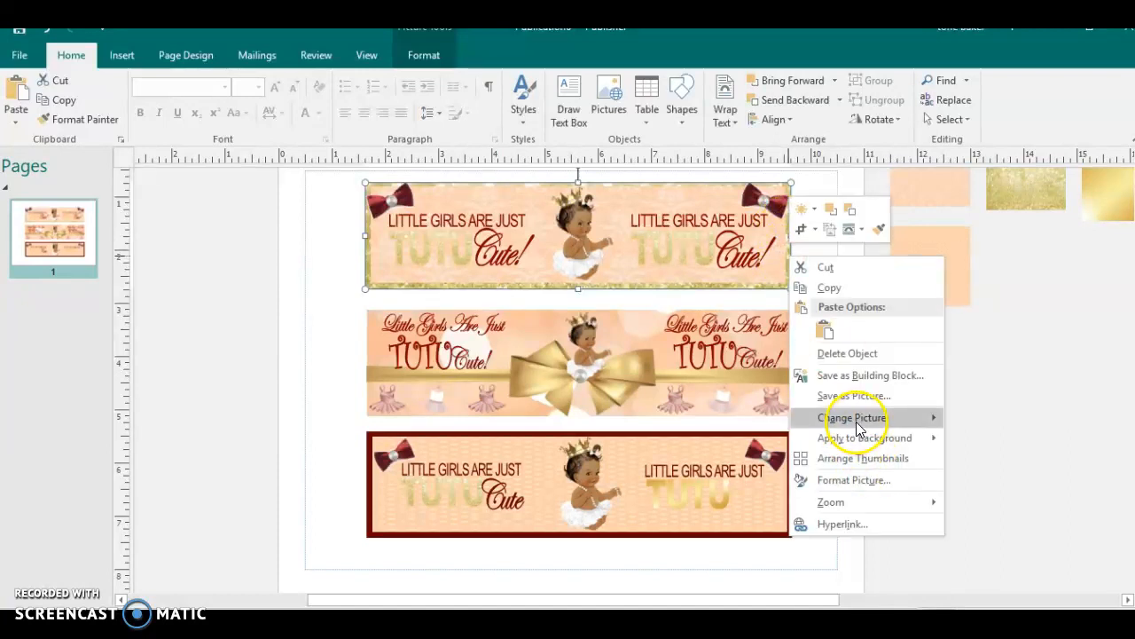
mouse_move(856, 421)
left_click(990, 419)
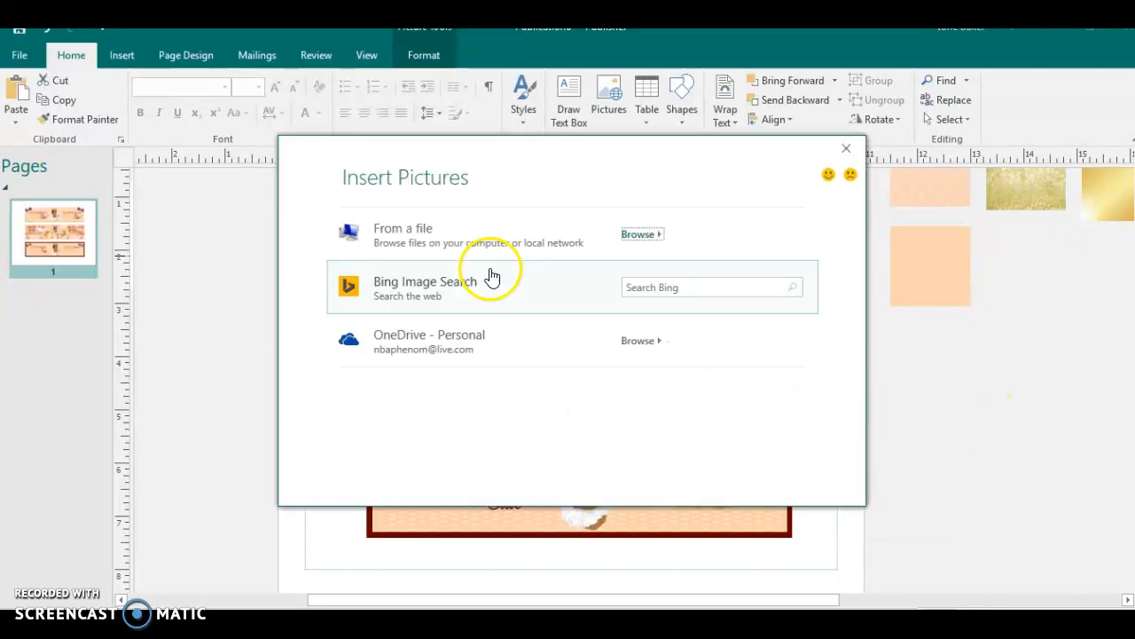
left_click(474, 248)
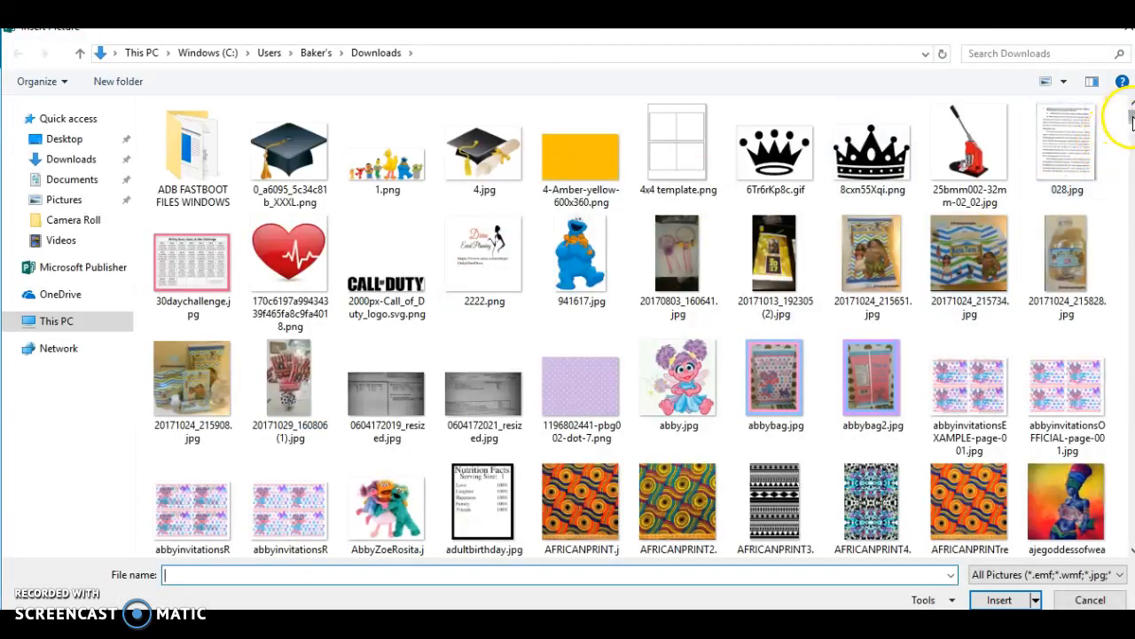
left_click_drag(1132, 120, 1132, 249)
left_click(481, 491)
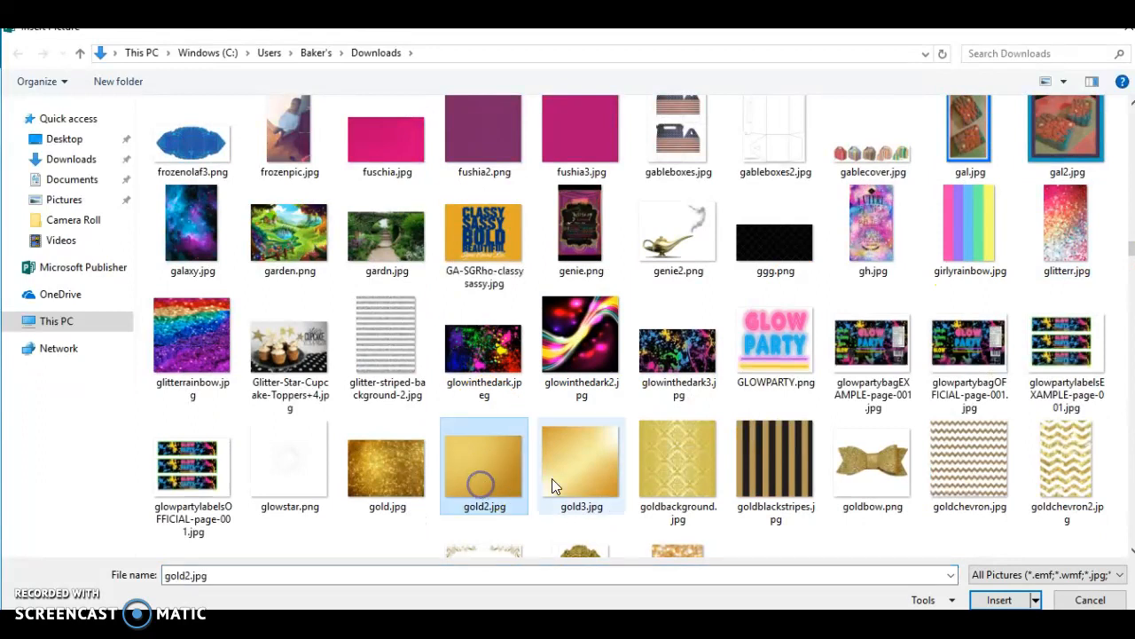
left_click(984, 601)
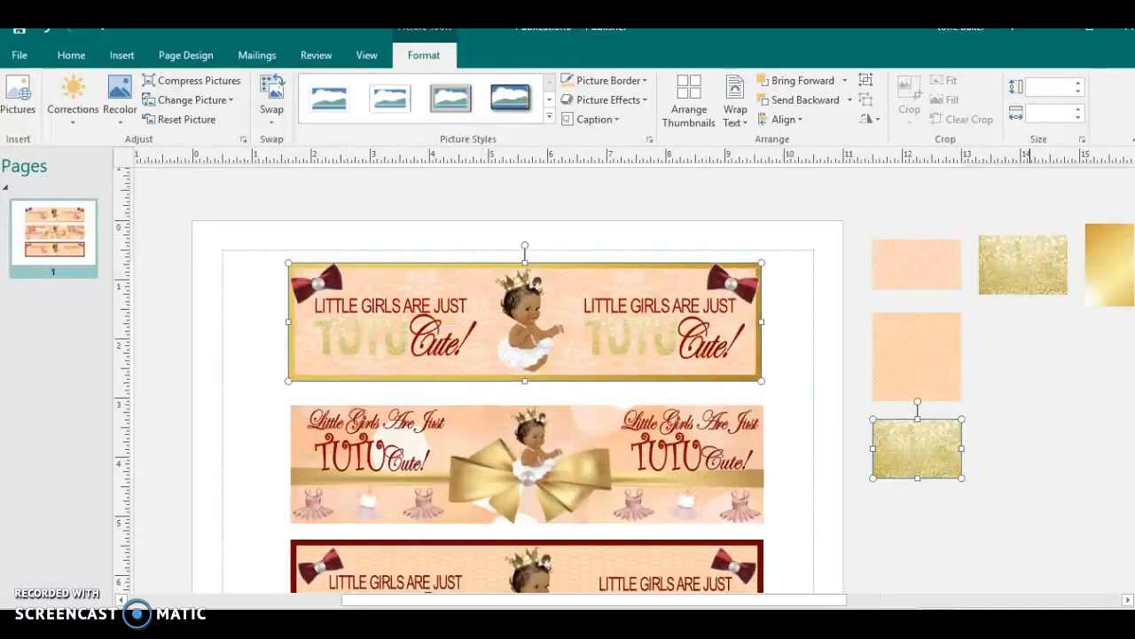
scroll(568, 373, "down", 1)
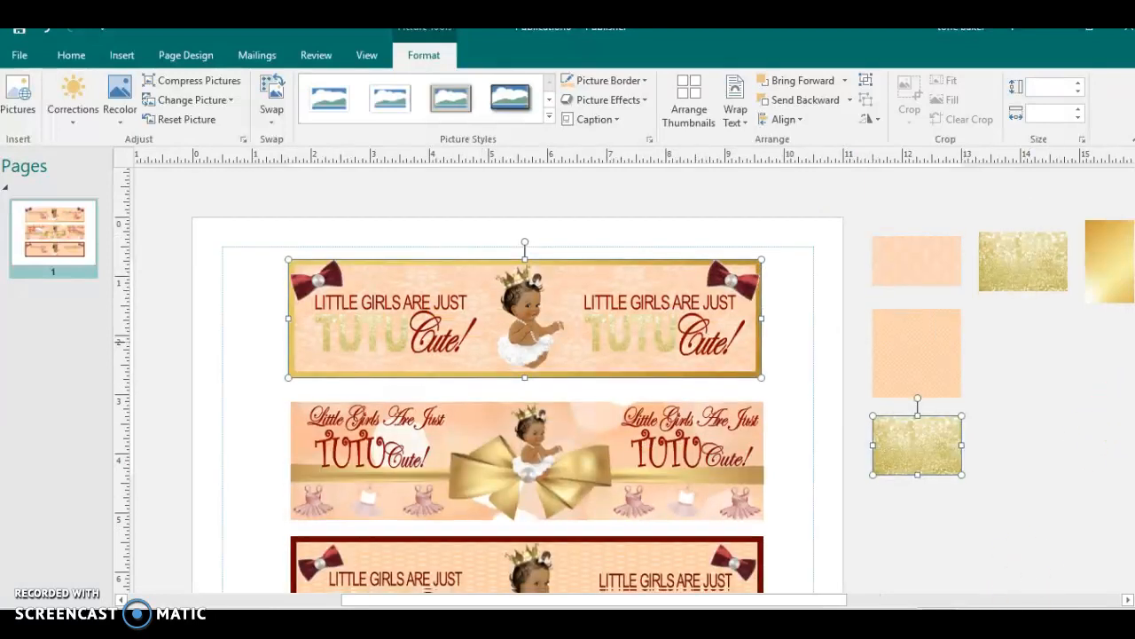
- Undo the last picture change on the first label's border, restoring the gold glitter picture, and deselect everything
scroll(567, 373, "down", 3)
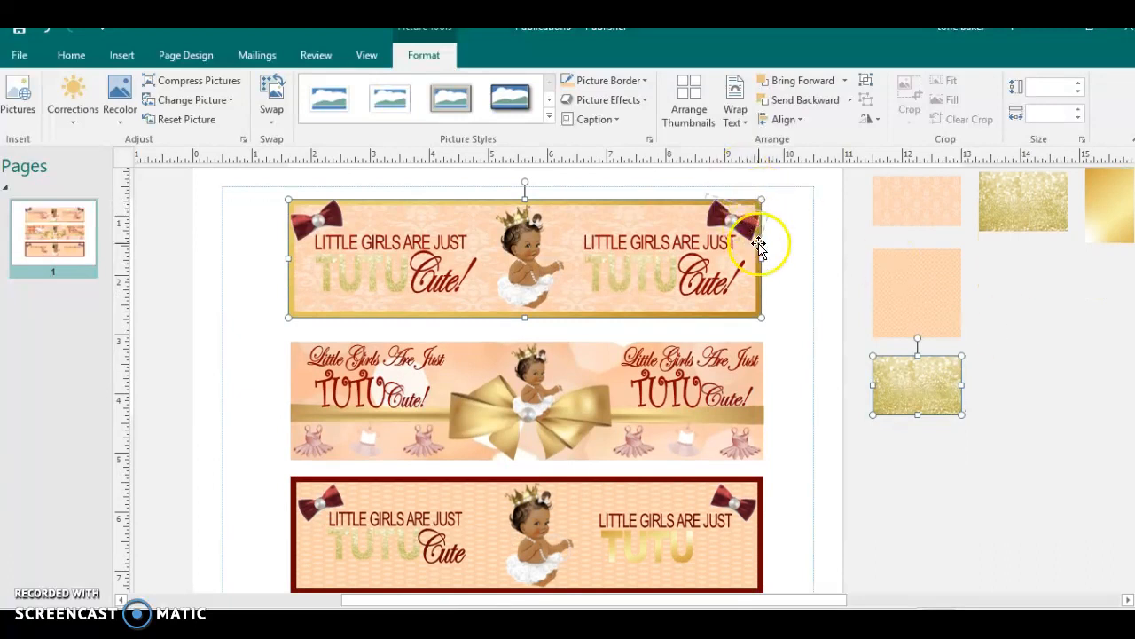
left_click(46, 42)
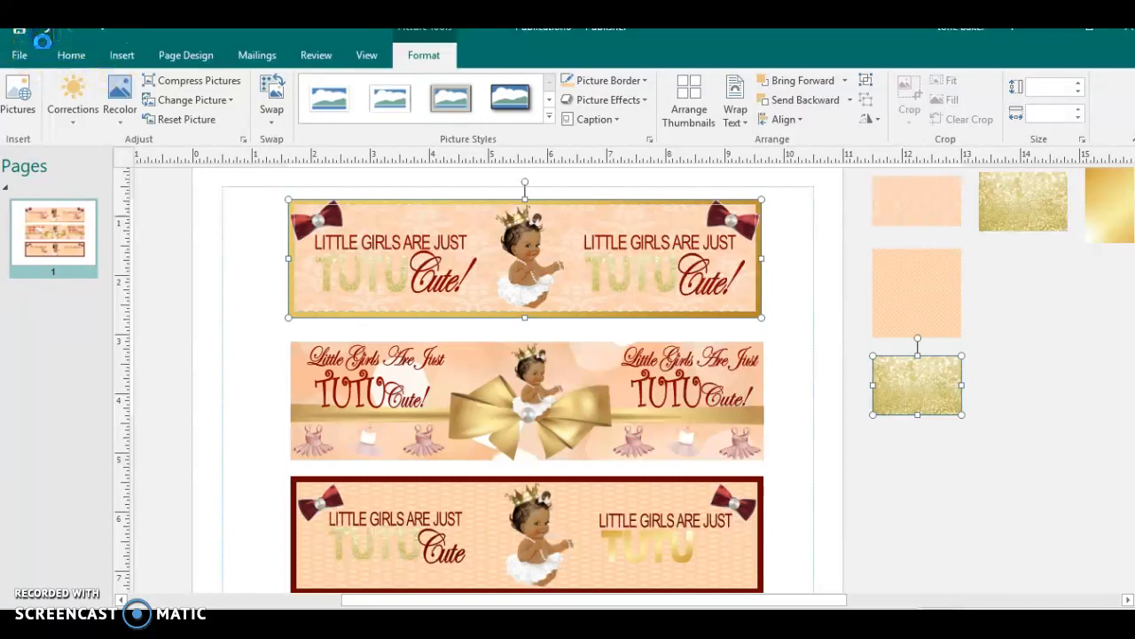
left_click(794, 366)
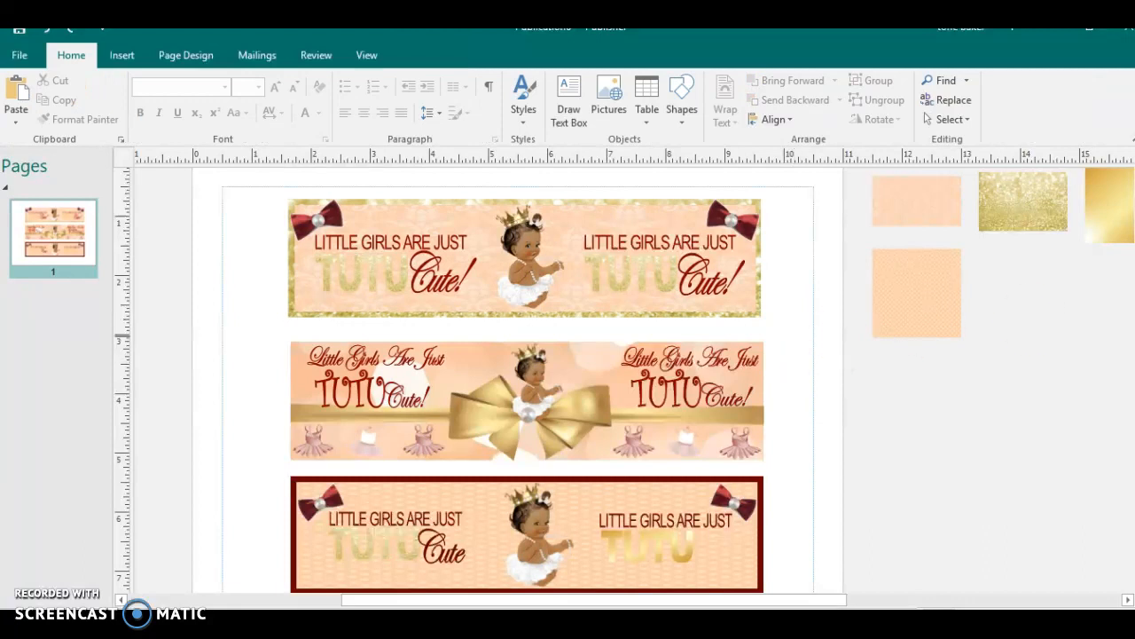
- Review all three labels on the page, comparing their borders, backgrounds and gold "TUTU" text fills
scroll(568, 379, "down", 1)
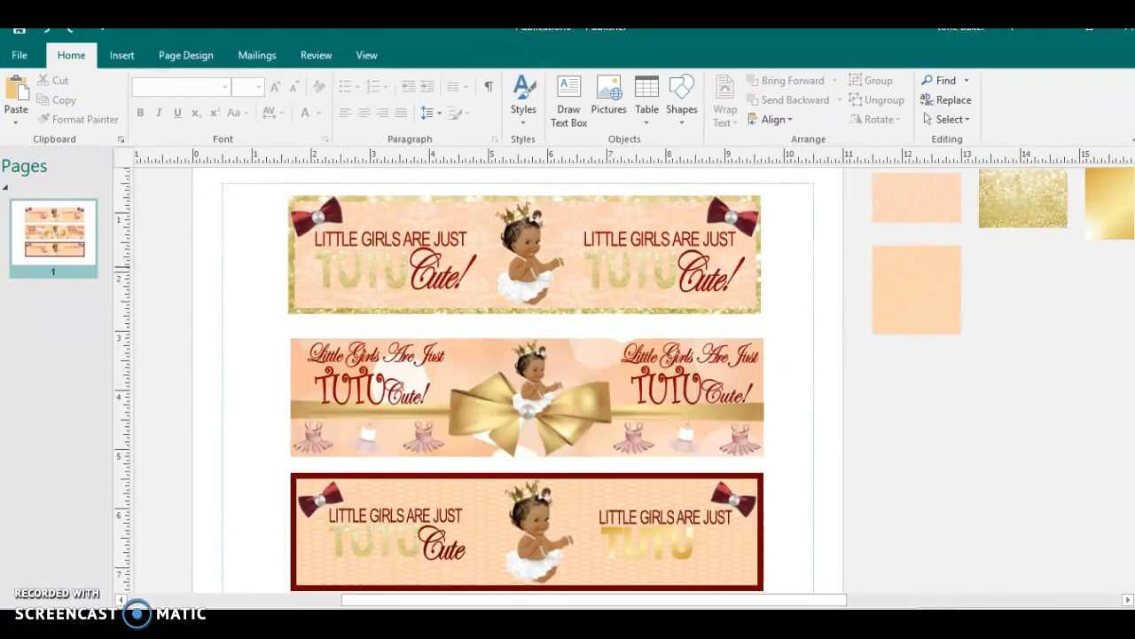
scroll(568, 380, "down", 1)
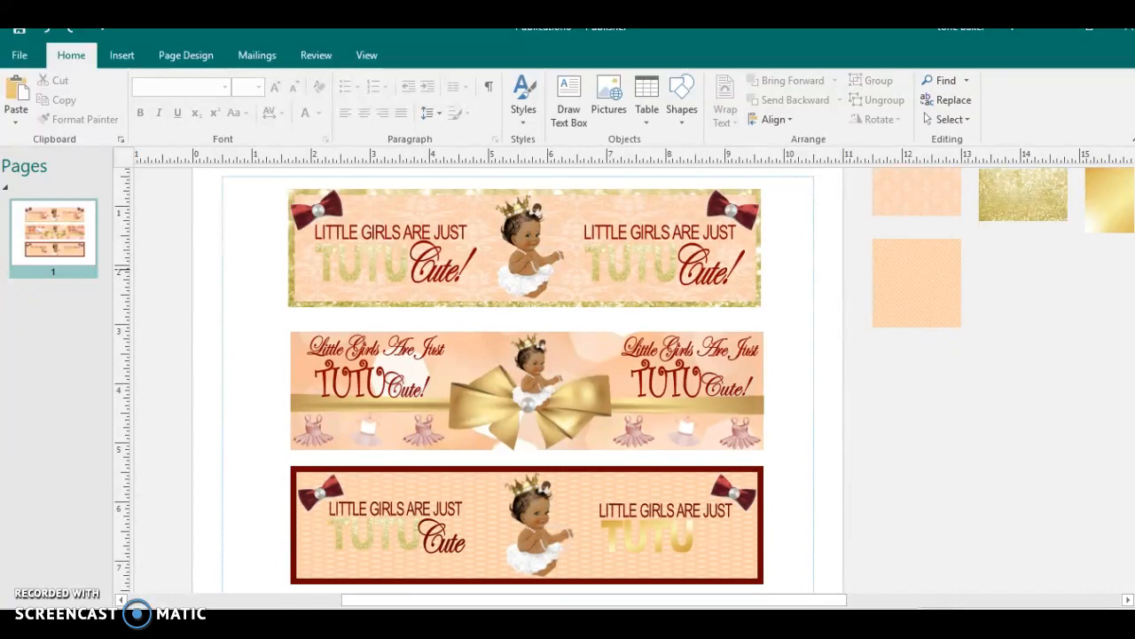
scroll(568, 380, "down", 1)
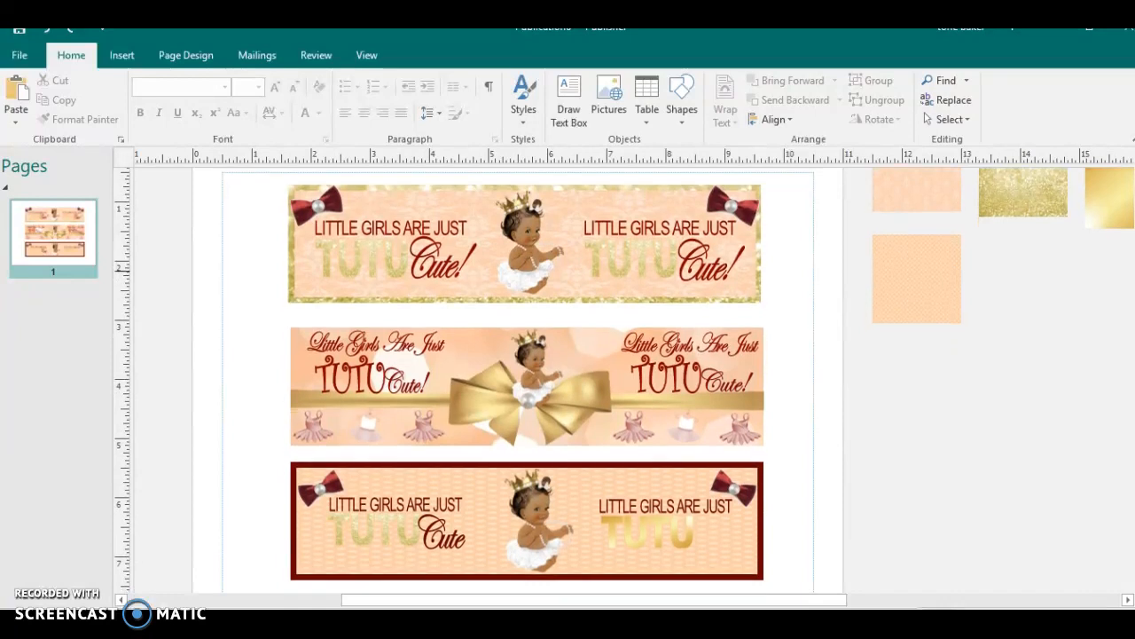
scroll(568, 379, "down", 1)
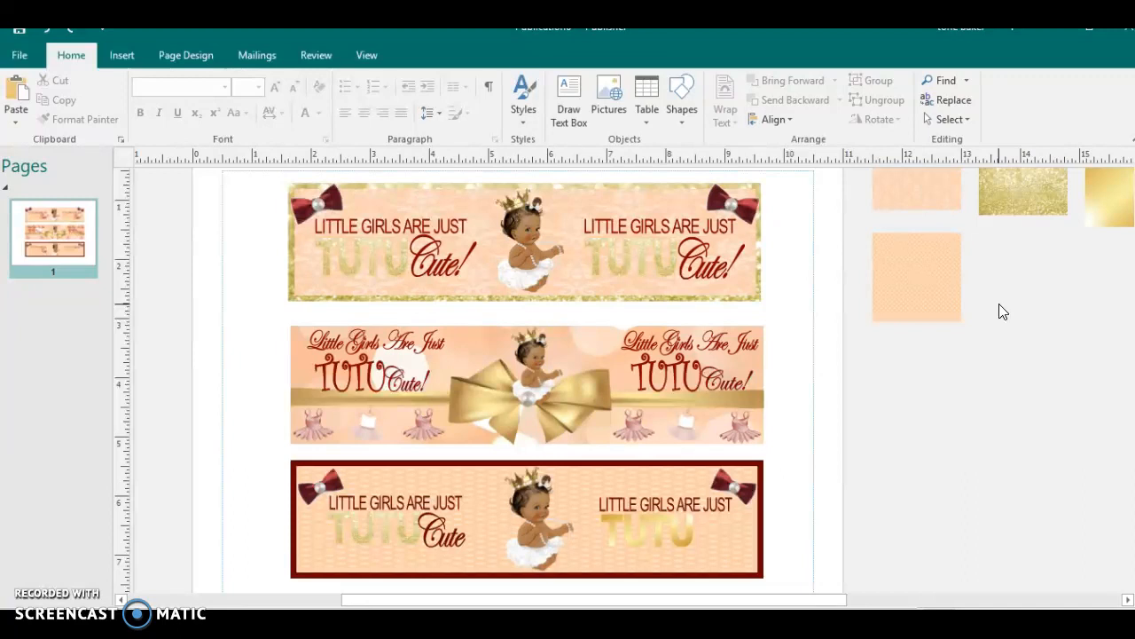
left_click(772, 329)
left_click(754, 407)
left_click(755, 473)
left_click(207, 537)
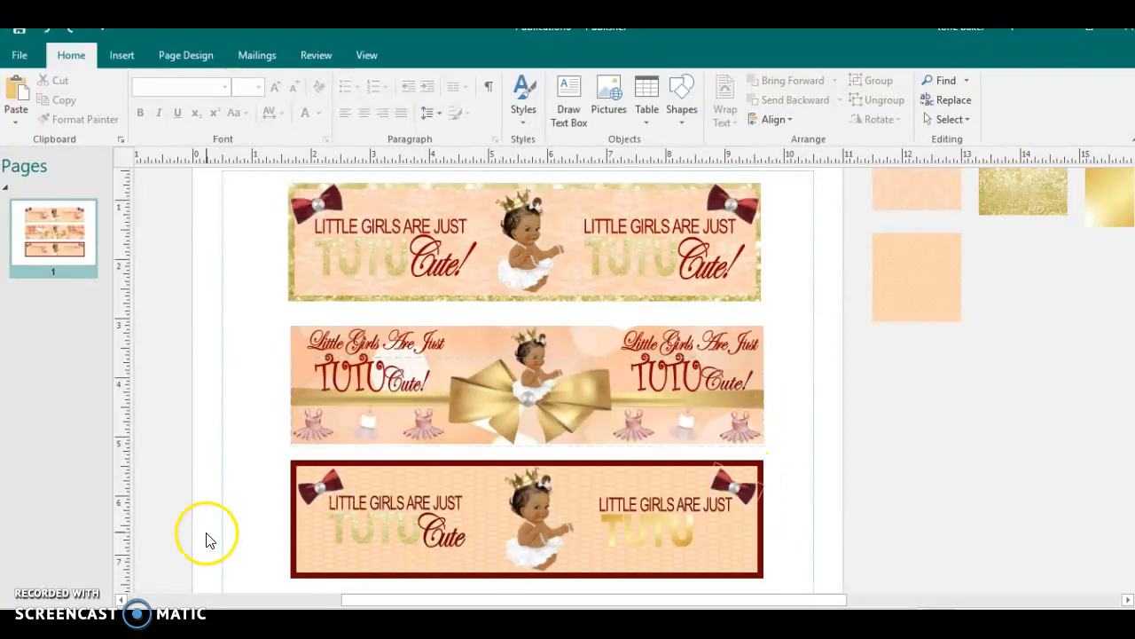